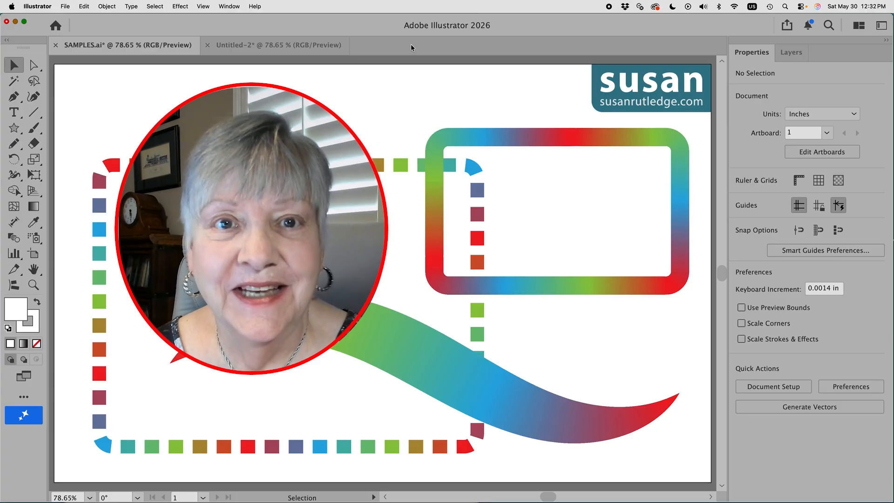
Draw a rectangle 1 in wide and 1 in high on the blank Untitled-2 artboard.
{"action": "left_click", "coordinate": [256, 45]}
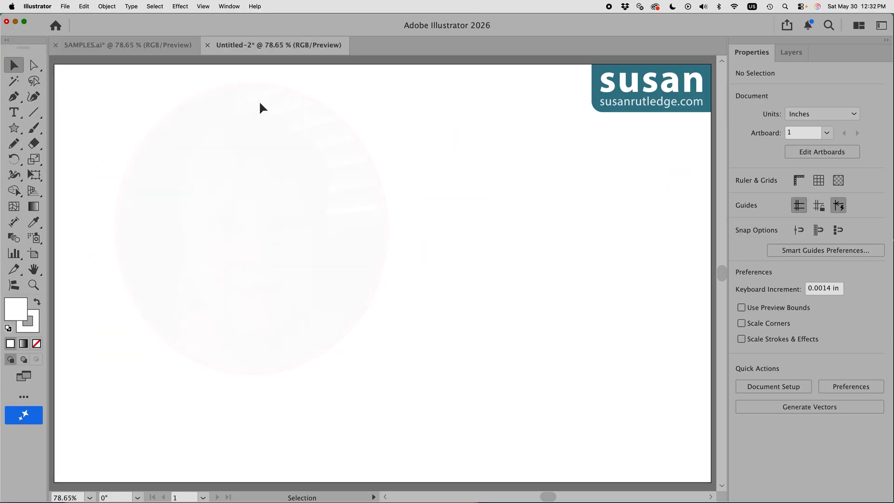
{"action": "left_click", "coordinate": [14, 128]}
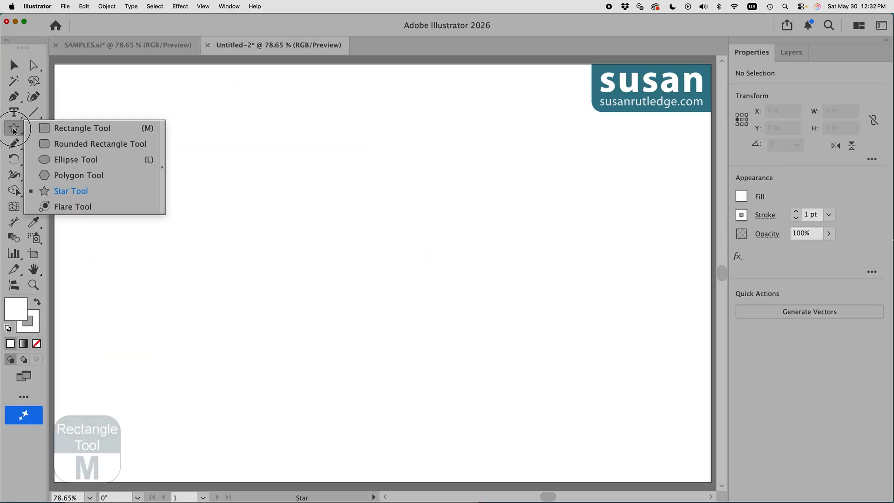
{"action": "left_click", "coordinate": [81, 130]}
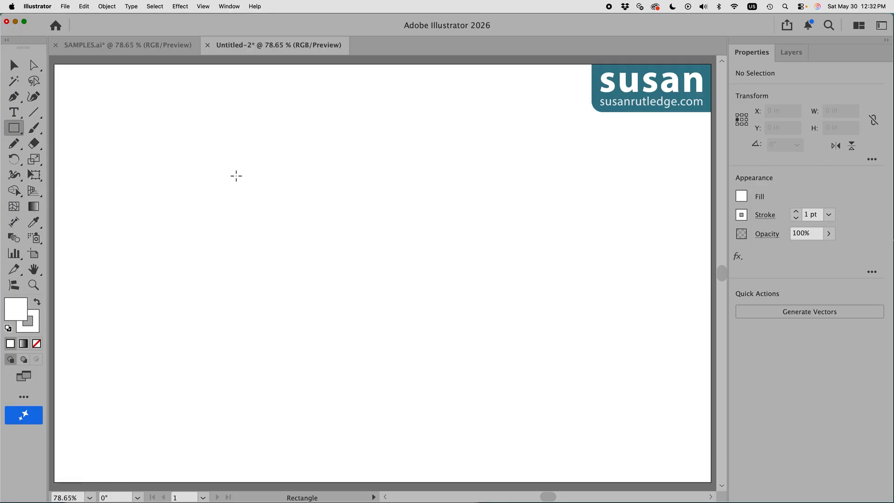
{"action": "left_click", "coordinate": [236, 176]}
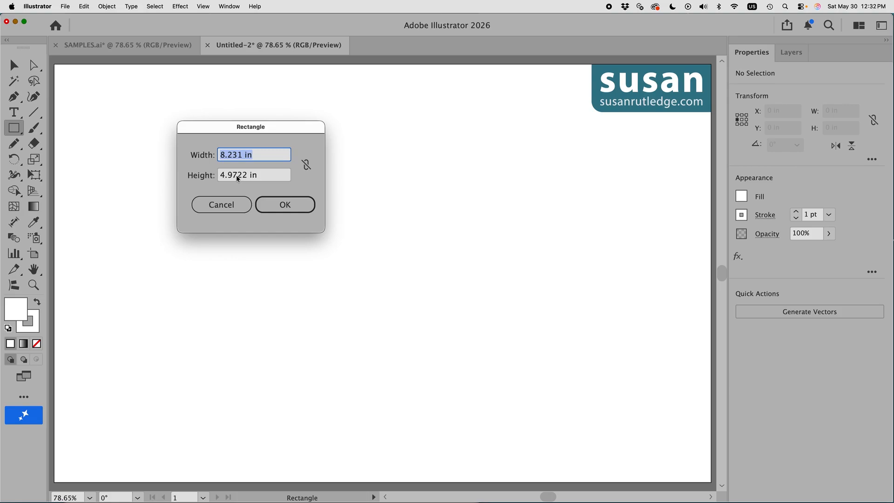
{"action": "type", "text": "1"}
{"action": "key", "text": "Tab"}
{"action": "type", "text": "1"}
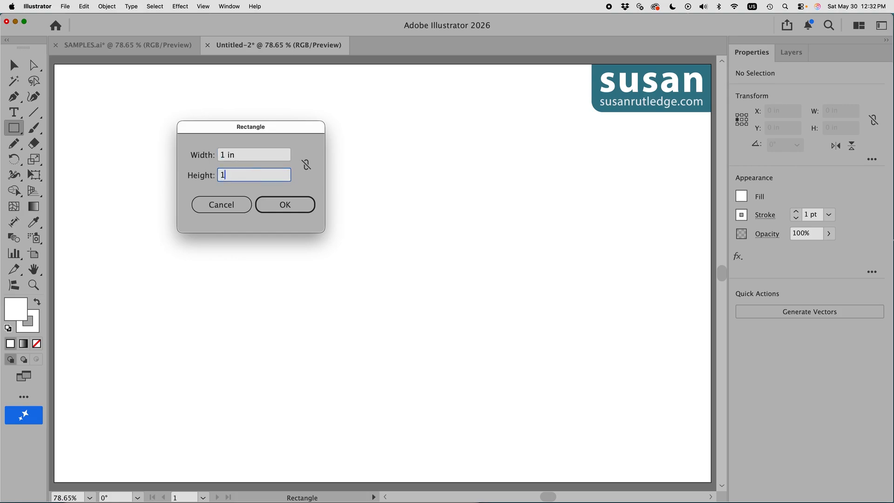
{"action": "left_click", "coordinate": [279, 205]}
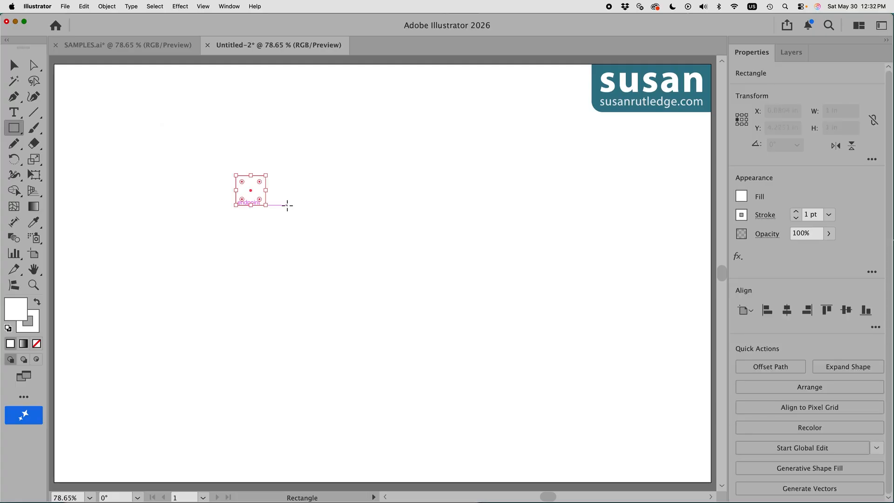
Fill the new square with red and remove its stroke.
{"action": "left_click", "coordinate": [742, 200]}
{"action": "left_click", "coordinate": [639, 257]}
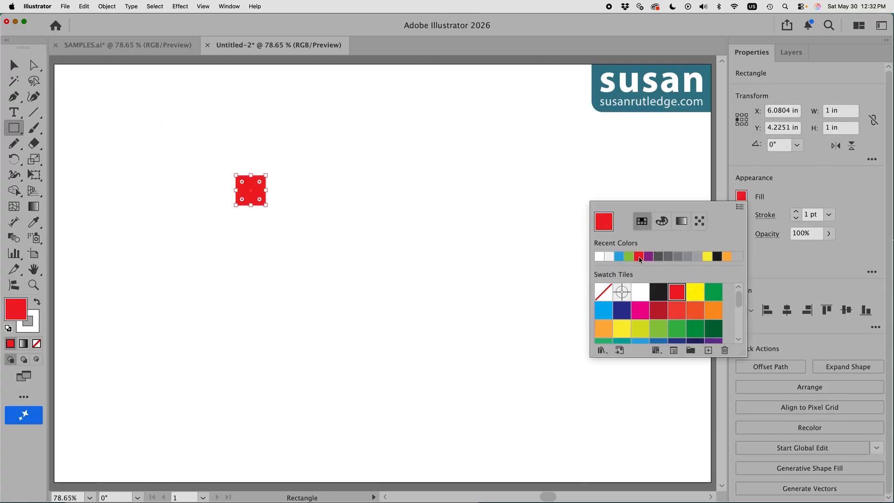
{"action": "left_click", "coordinate": [796, 219]}
{"action": "left_click", "coordinate": [796, 219]}
{"action": "left_click", "coordinate": [796, 219]}
{"action": "left_click", "coordinate": [796, 219]}
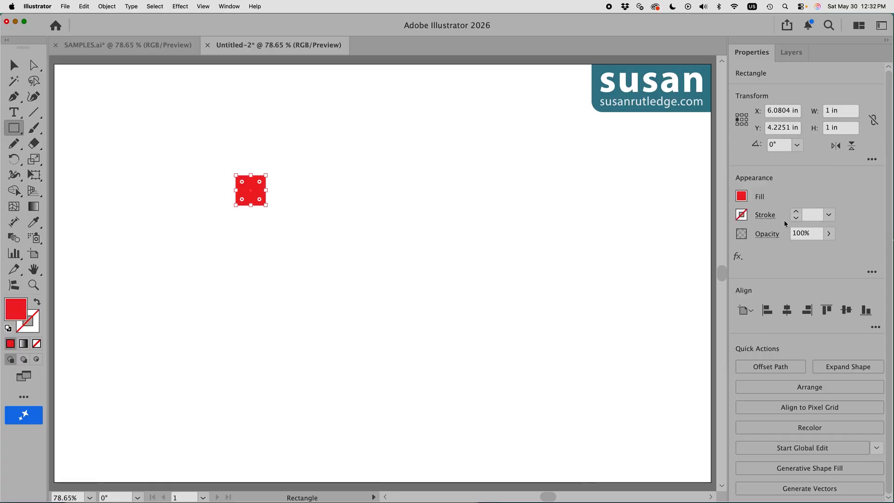
Move the square near the artboard's left edge and make three copies in a row, each offset 5 in horizontally and 0 in vertically.
{"action": "key", "text": "v"}
{"action": "left_click_drag", "start_coordinate": [251, 194], "coordinate": [86, 162]}
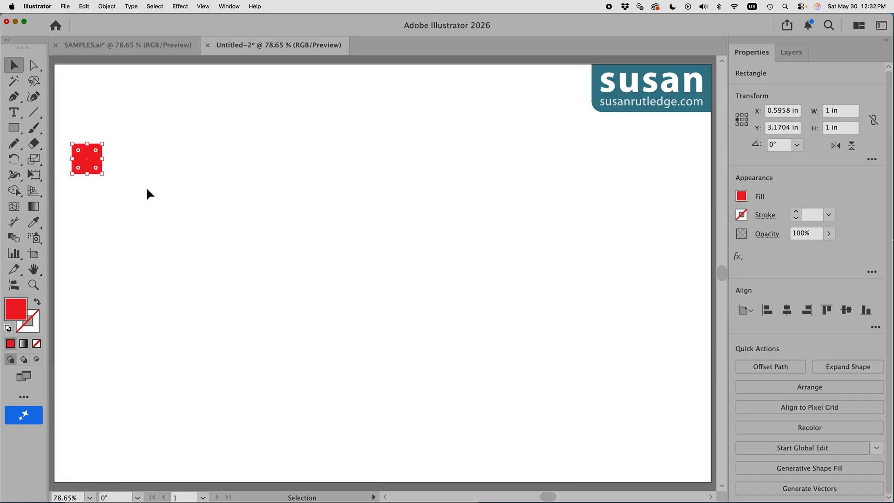
{"action": "left_click", "coordinate": [103, 6]}
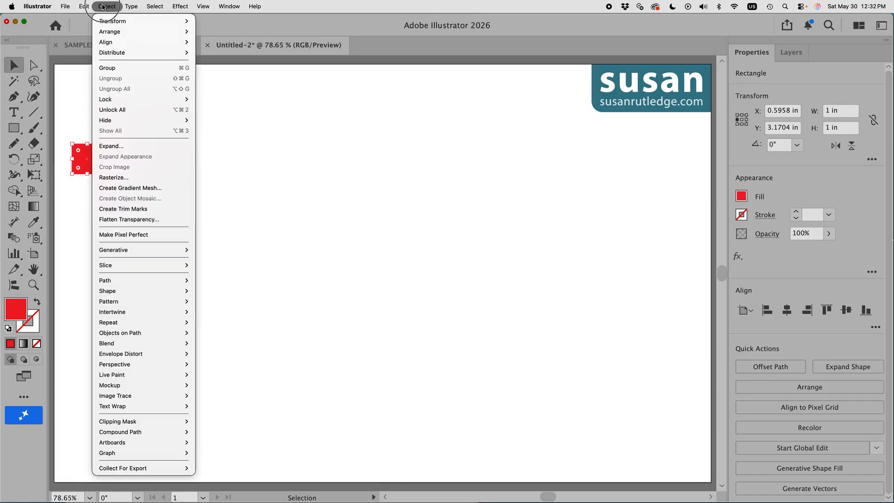
{"action": "mouse_move", "coordinate": [110, 22]}
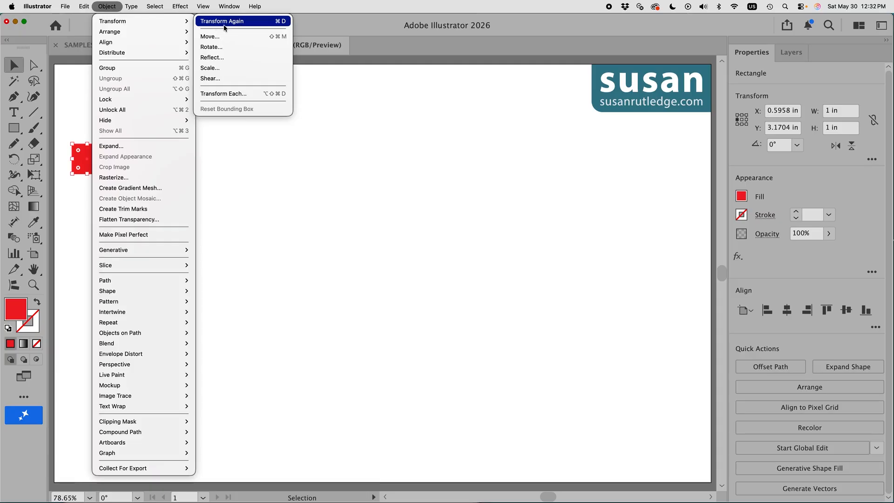
{"action": "left_click", "coordinate": [215, 36]}
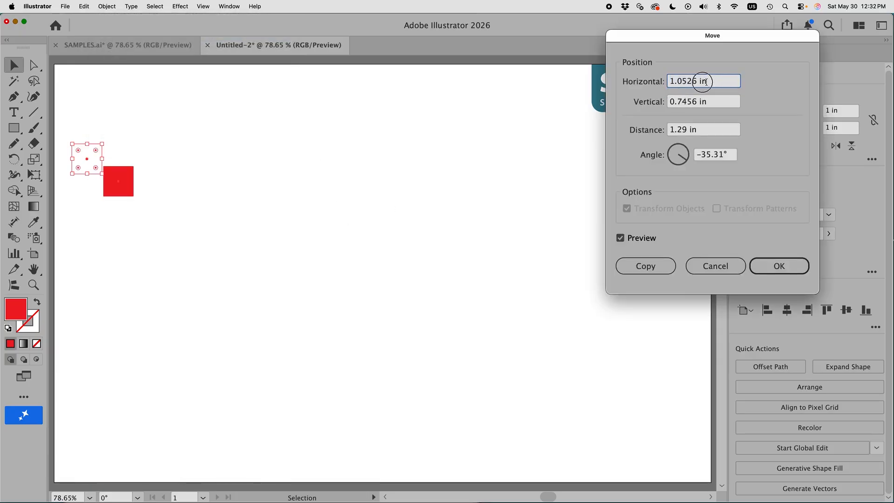
{"action": "type", "text": "5"}
{"action": "left_click", "coordinate": [698, 99]}
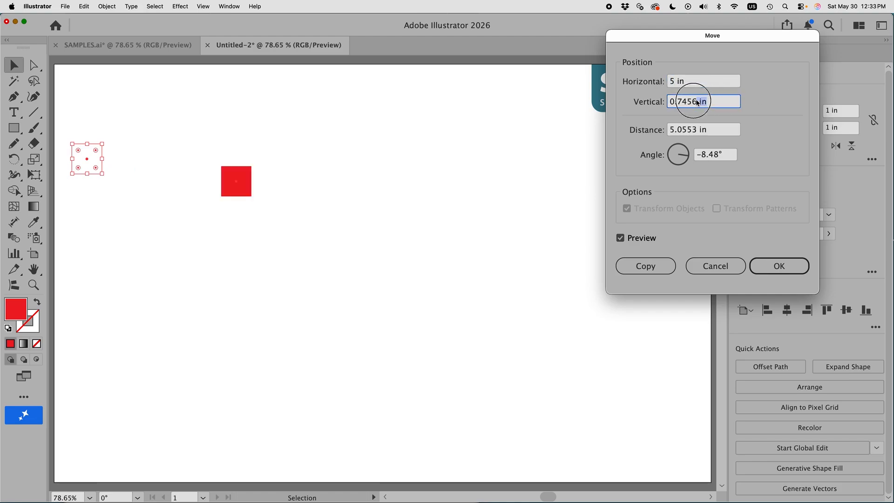
{"action": "type", "text": "0"}
{"action": "left_click", "coordinate": [646, 266]}
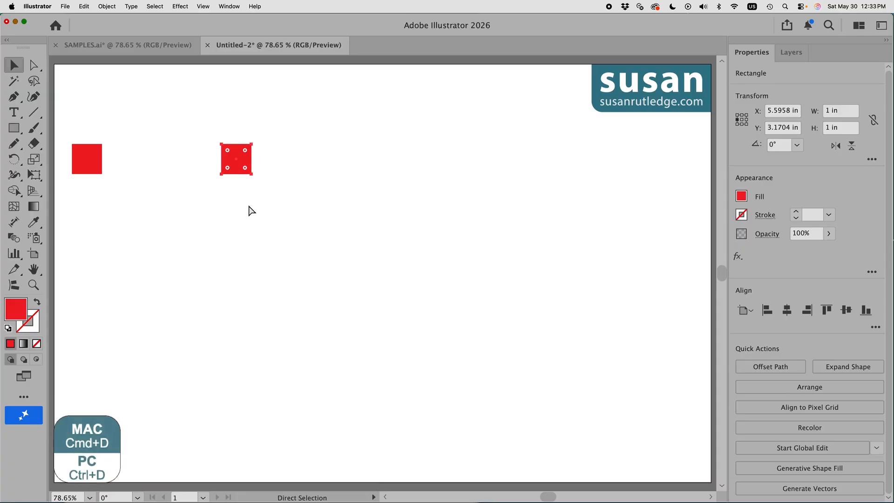
{"action": "key", "text": "super+d"}
{"action": "key", "text": "super+d"}
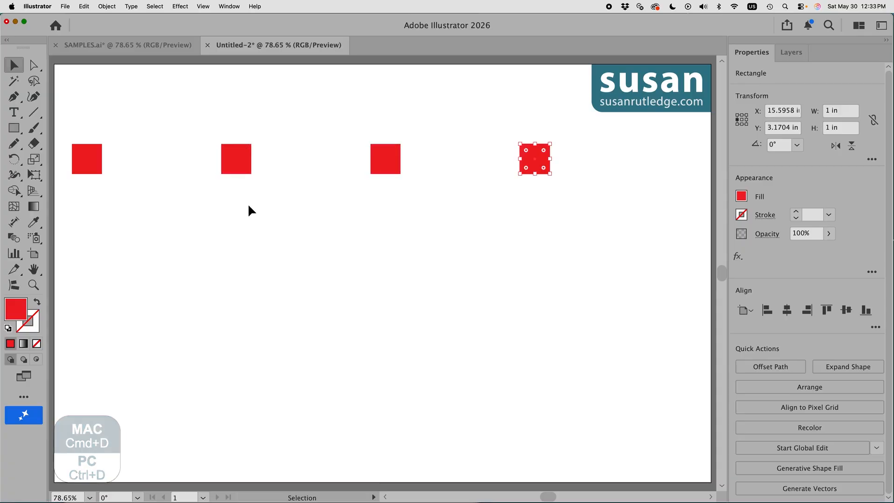
Fill the second square with light green and the third square with blue.
{"action": "left_click", "coordinate": [243, 168]}
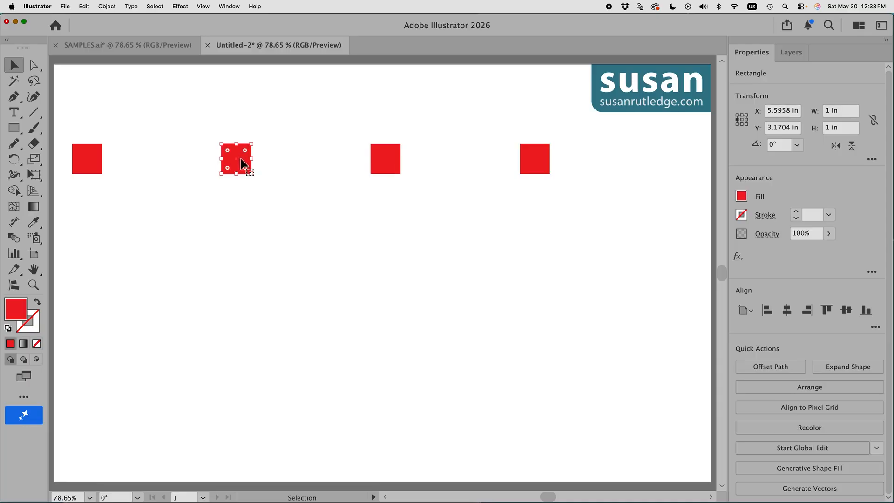
{"action": "left_click", "coordinate": [742, 196]}
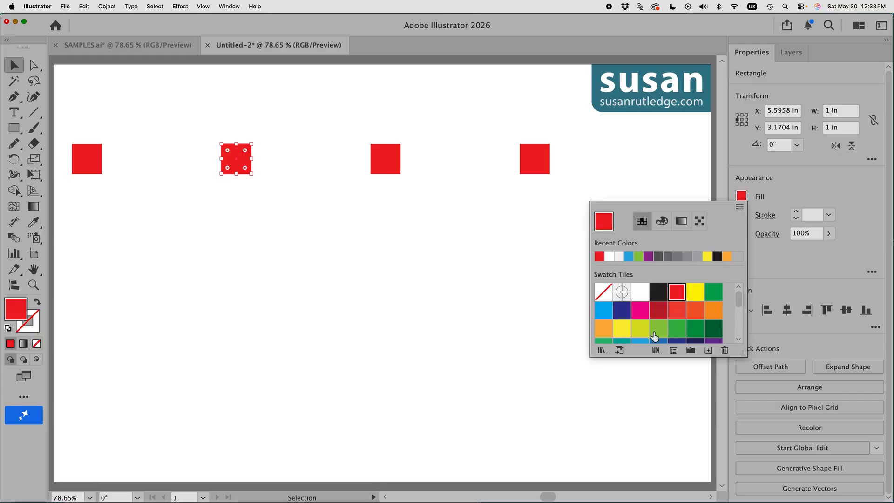
{"action": "left_click", "coordinate": [659, 328]}
{"action": "left_click", "coordinate": [385, 160]}
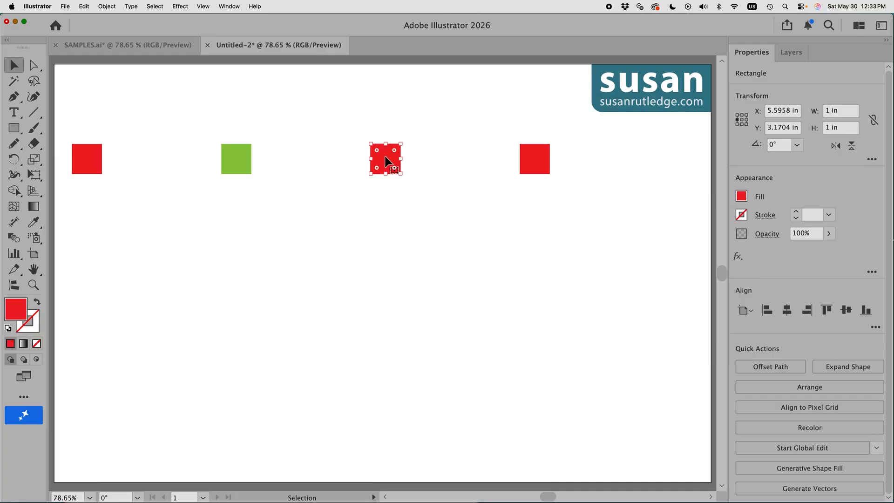
{"action": "left_click", "coordinate": [741, 199]}
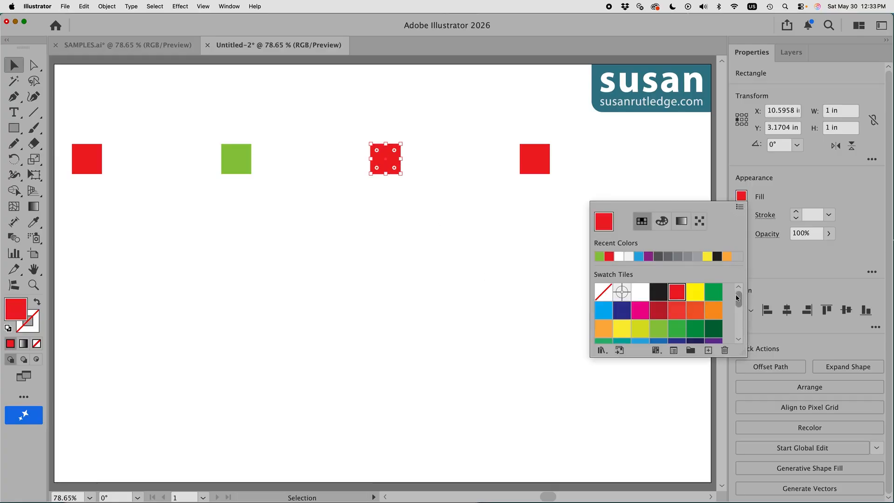
{"action": "left_click_drag", "start_coordinate": [736, 294], "coordinate": [734, 303]}
{"action": "left_click", "coordinate": [641, 316]}
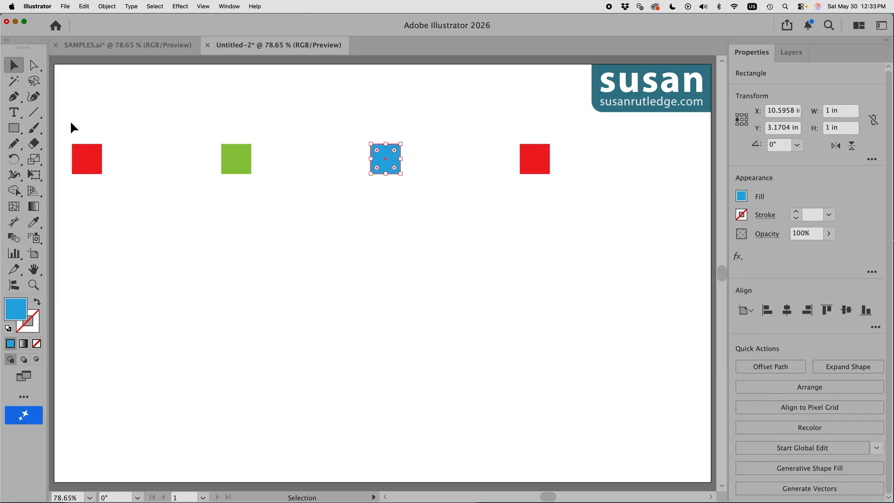
Select all four squares and set the blend spacing to Specified Steps with 2 steps.
{"action": "left_click_drag", "start_coordinate": [70, 123], "coordinate": [555, 191]}
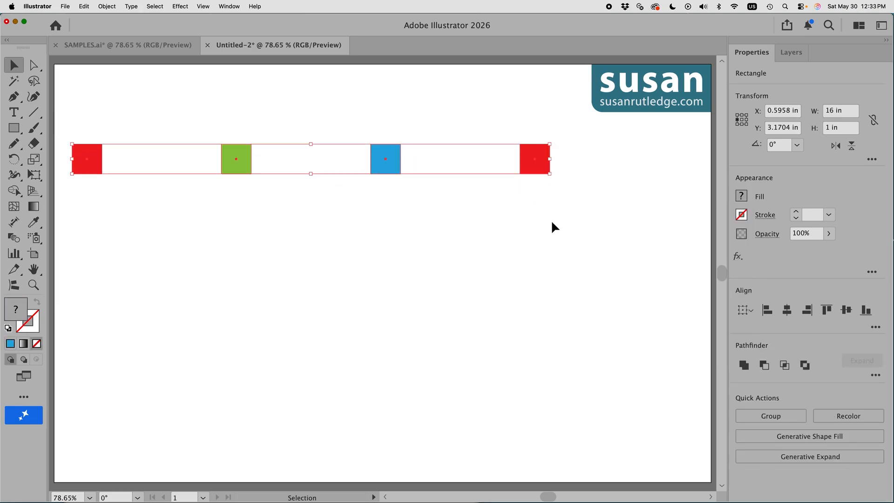
{"action": "left_click", "coordinate": [105, 6]}
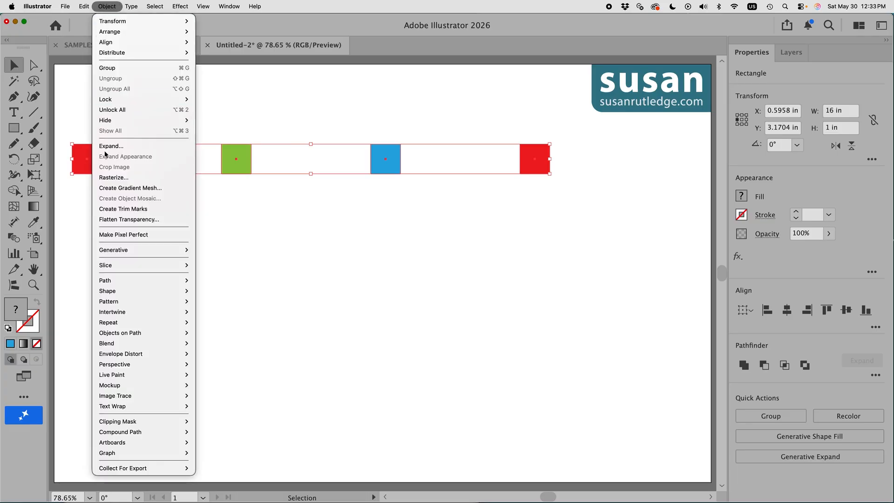
{"action": "mouse_move", "coordinate": [122, 344]}
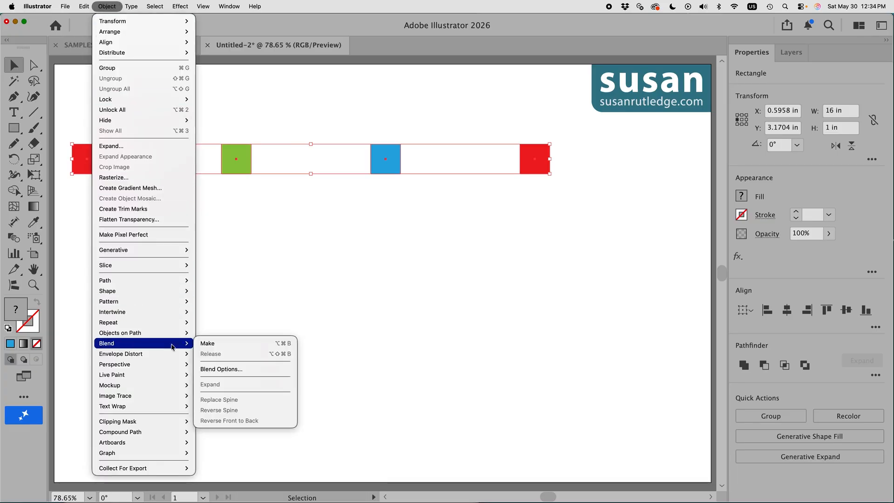
{"action": "left_click", "coordinate": [227, 366]}
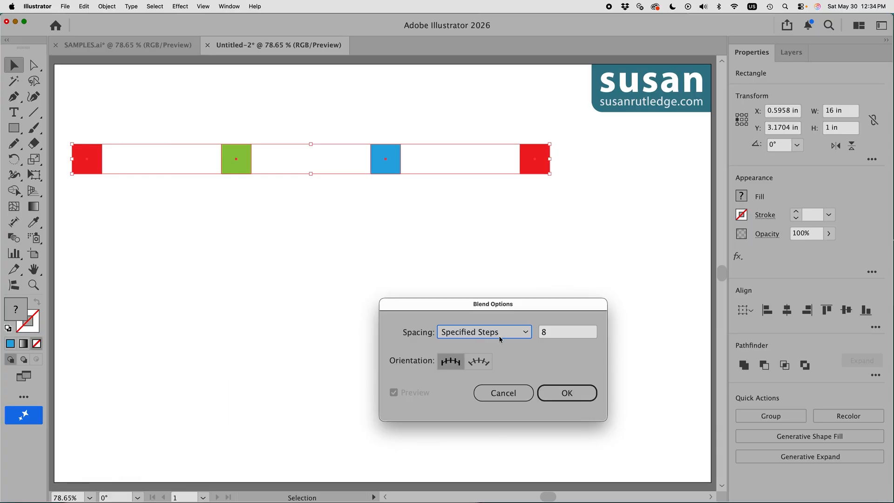
{"action": "left_click", "coordinate": [526, 333]}
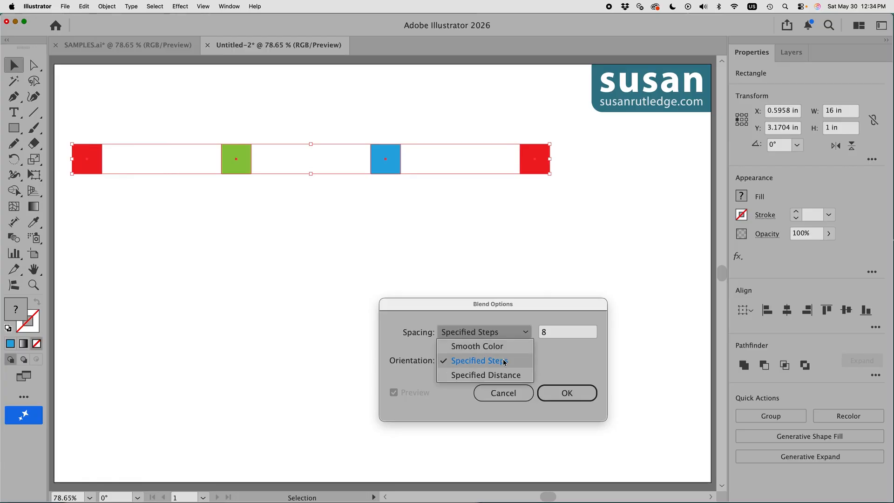
{"action": "left_click", "coordinate": [505, 362]}
{"action": "double_click", "coordinate": [541, 332]}
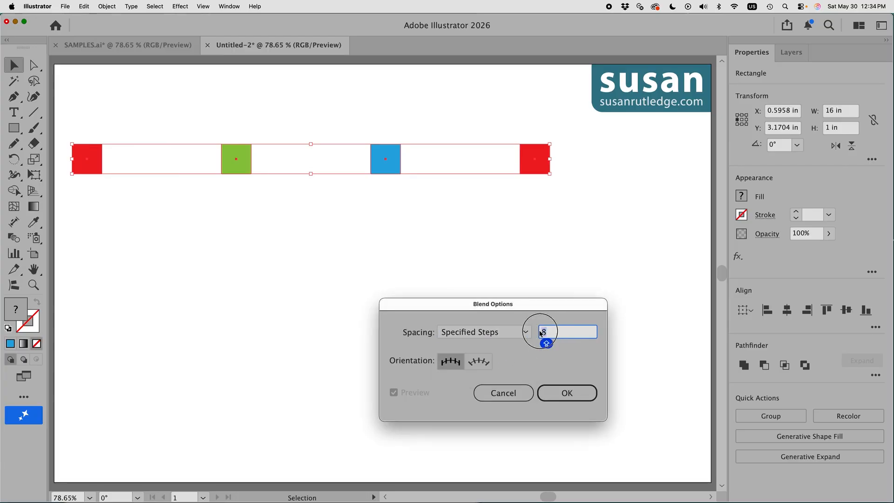
{"action": "type", "text": "2"}
{"action": "left_click", "coordinate": [569, 394]}
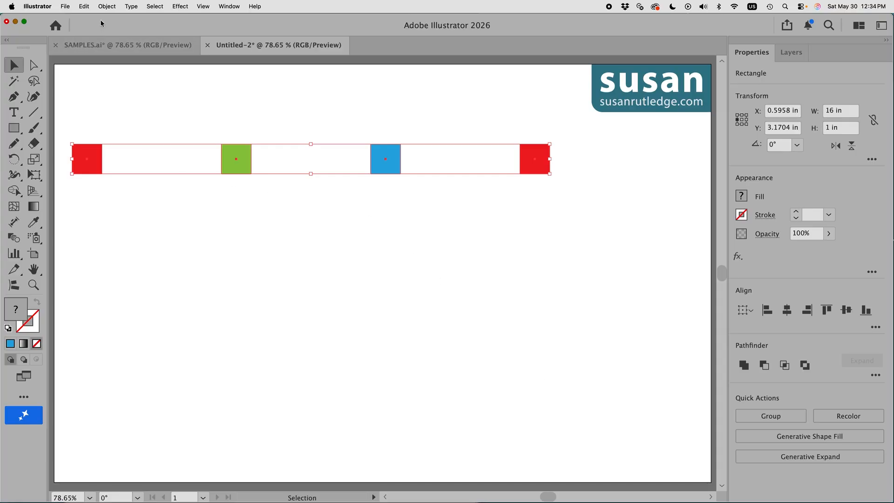
Make a blend from the four selected squares.
{"action": "left_click", "coordinate": [106, 6]}
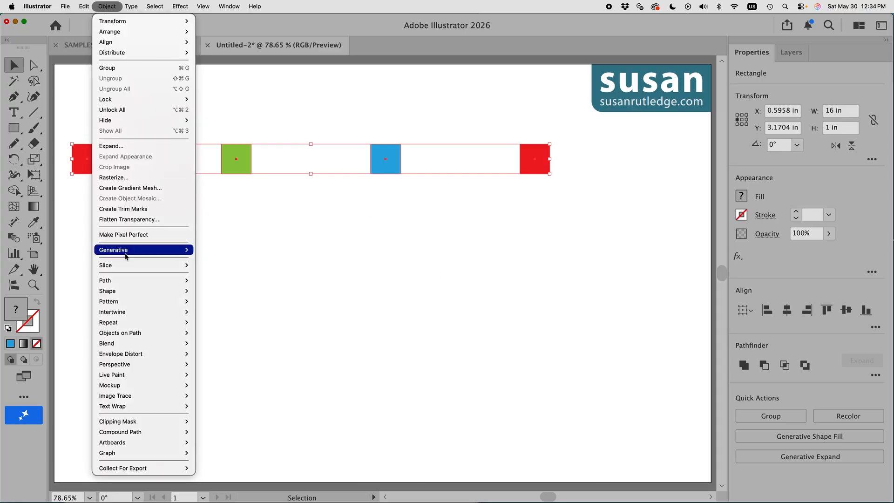
{"action": "mouse_move", "coordinate": [128, 345]}
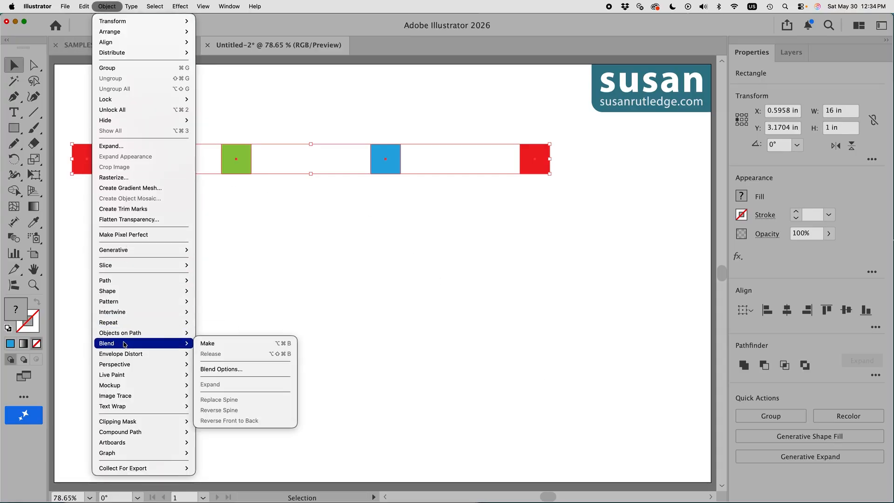
{"action": "left_click", "coordinate": [216, 345]}
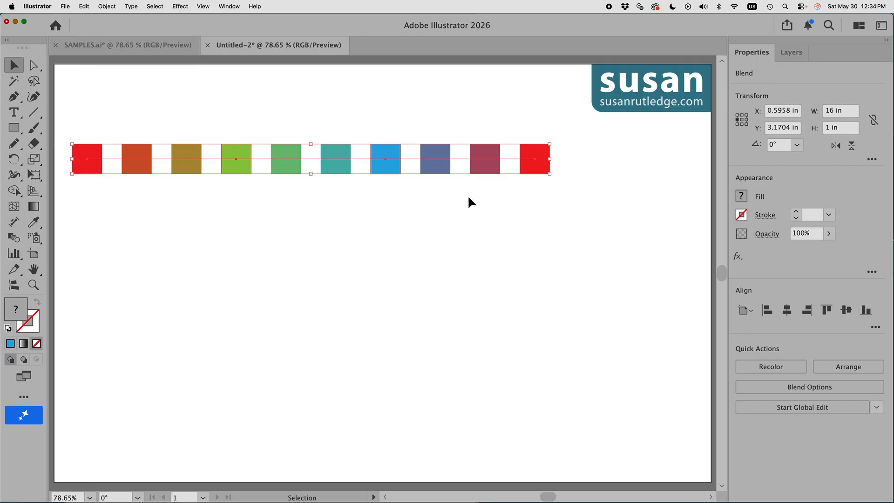
Expand the blend into separate squares, ungroup them and clear the selection.
{"action": "left_click", "coordinate": [104, 6]}
{"action": "mouse_move", "coordinate": [112, 343]}
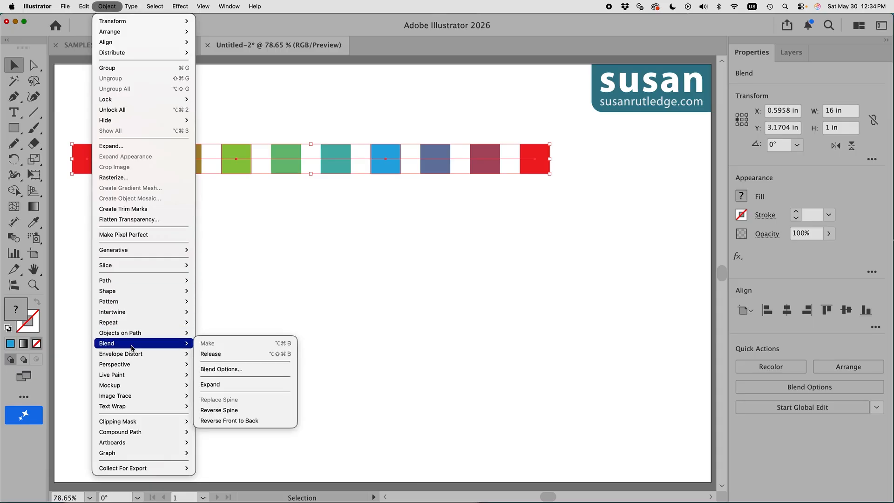
{"action": "left_click", "coordinate": [219, 386]}
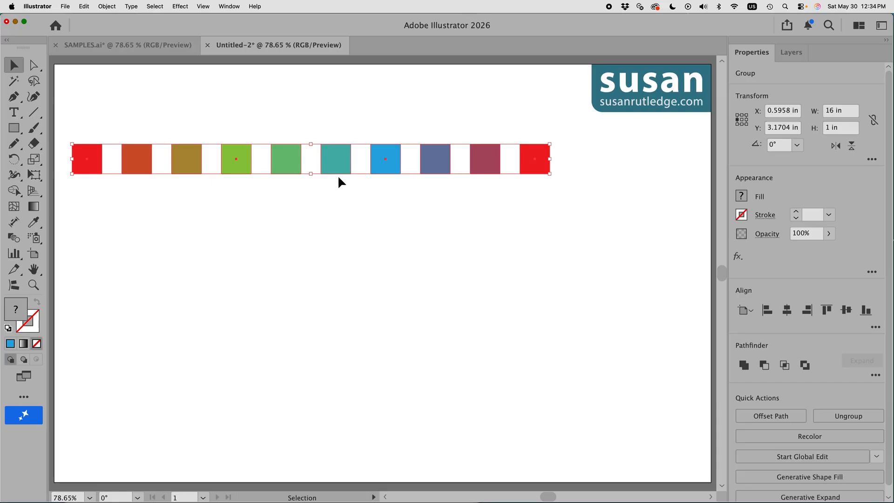
{"action": "left_click", "coordinate": [108, 6]}
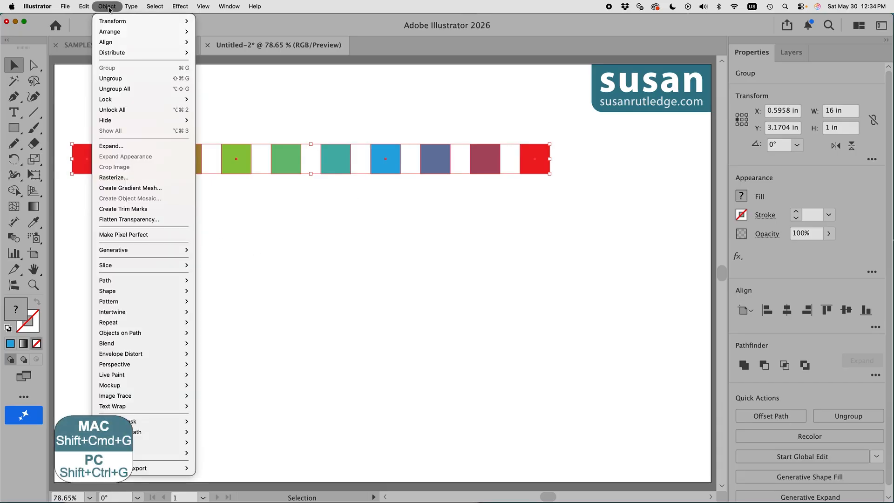
{"action": "left_click", "coordinate": [118, 80]}
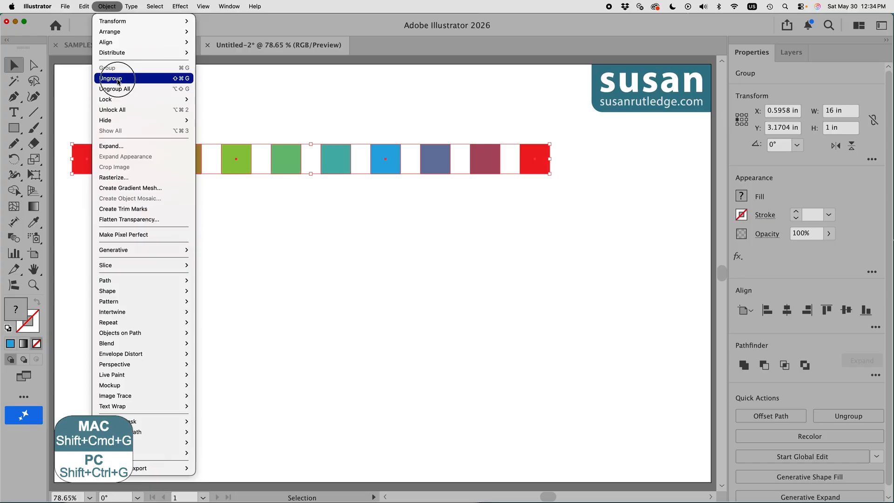
{"action": "left_click", "coordinate": [254, 229]}
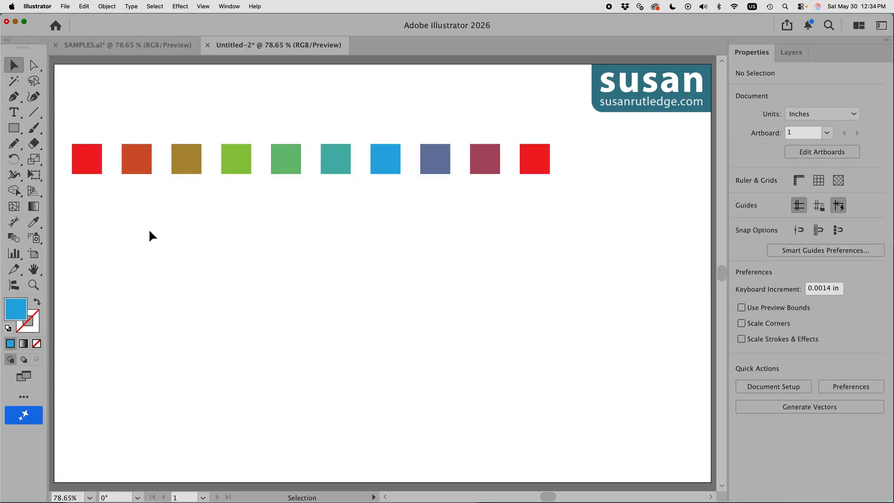
{"action": "left_click", "coordinate": [91, 171]}
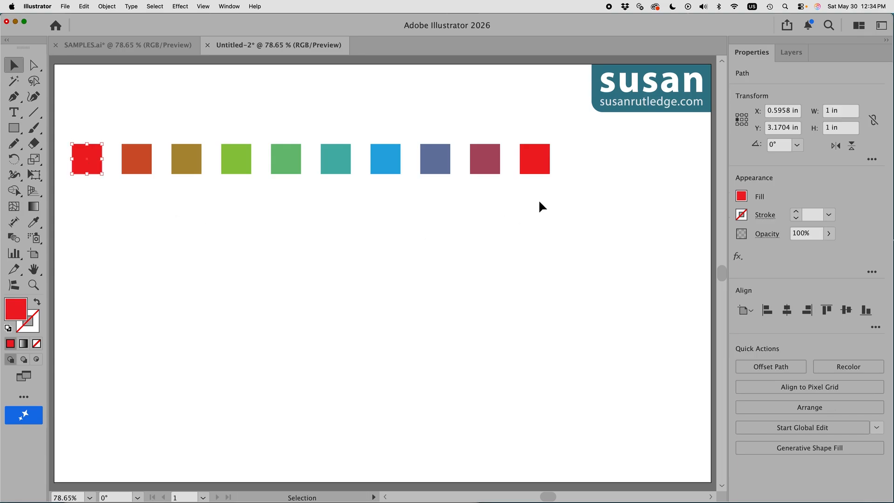
{"action": "left_click", "coordinate": [538, 168]}
{"action": "left_click", "coordinate": [539, 201]}
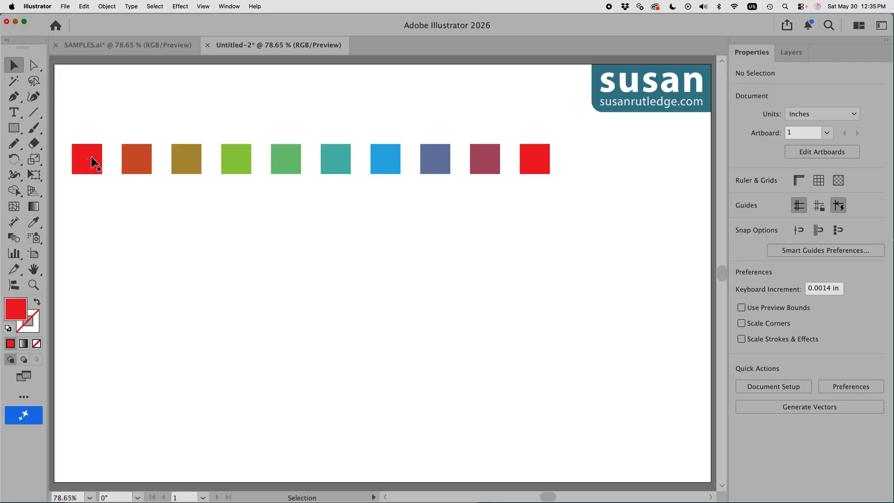
Set the first red square's width to 0.5 in, measured from its middle-right reference point.
{"action": "left_click", "coordinate": [89, 167]}
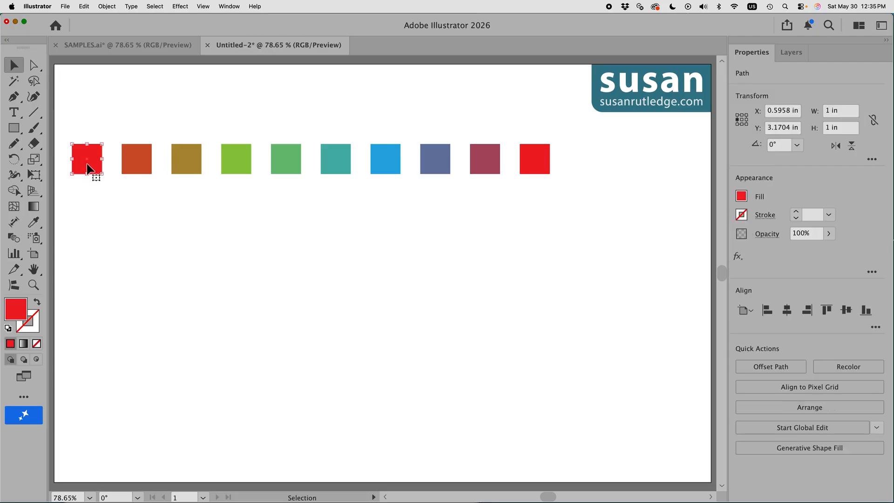
{"action": "left_click", "coordinate": [747, 122]}
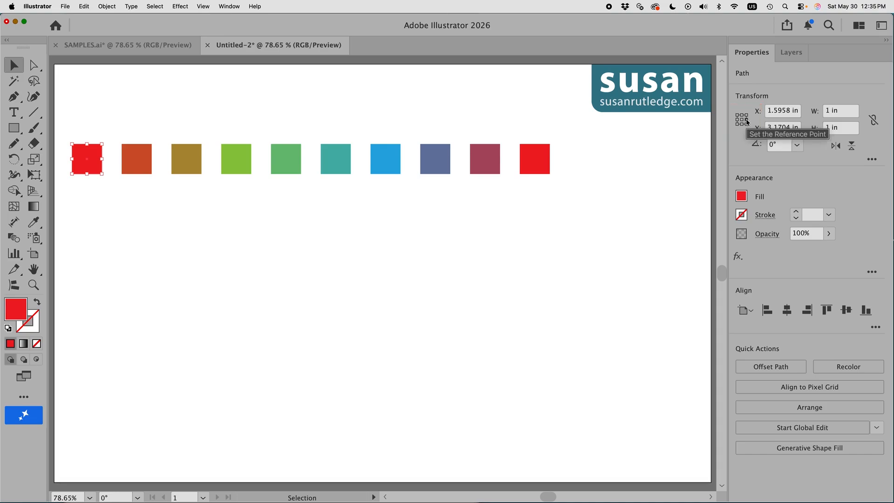
{"action": "left_click", "coordinate": [841, 110]}
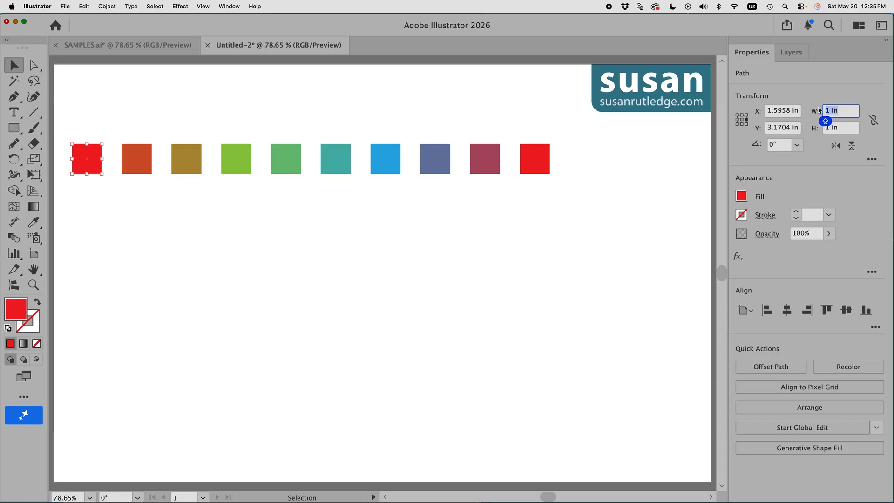
{"action": "type", "text": ".5"}
{"action": "key", "text": "Return"}
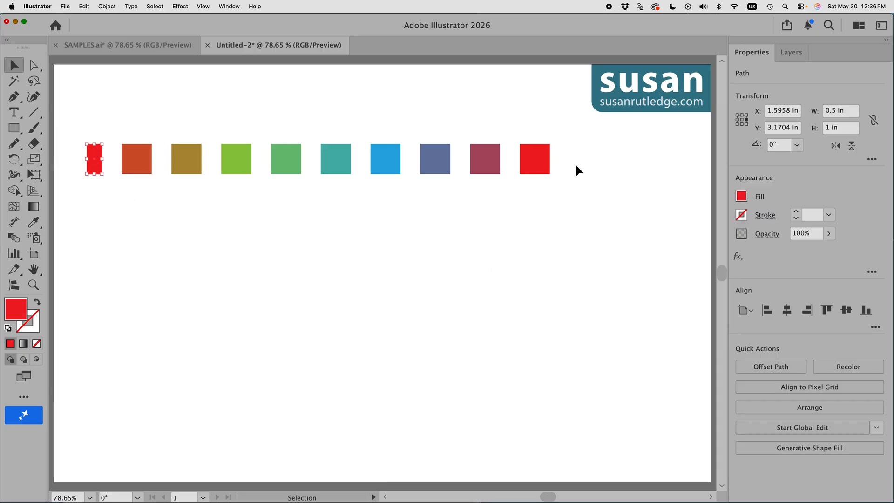
Set the last red square's width to 0.5 in from its middle-left reference point and clear the selection.
{"action": "left_click", "coordinate": [537, 166]}
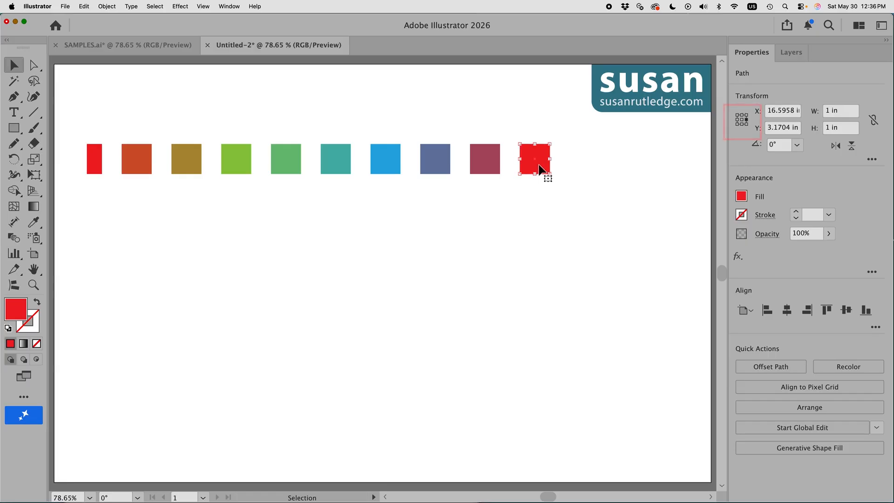
{"action": "left_click", "coordinate": [737, 119]}
{"action": "left_click", "coordinate": [846, 111]}
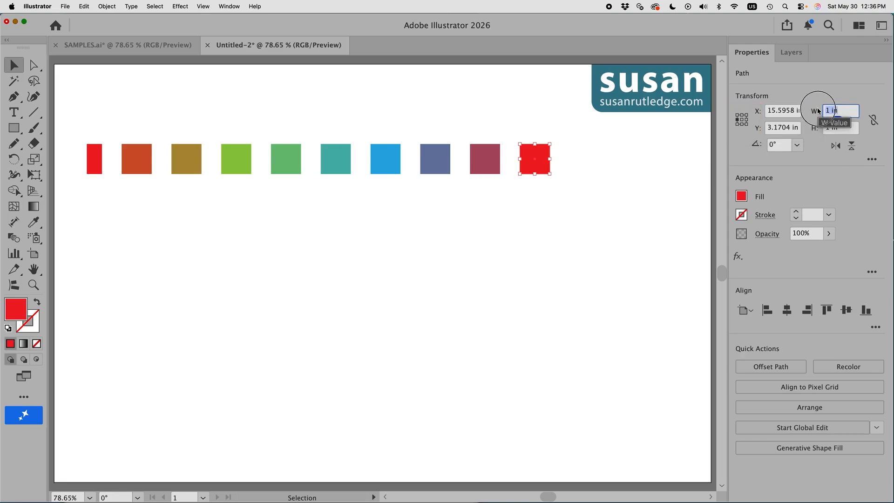
{"action": "type", "text": "0.5"}
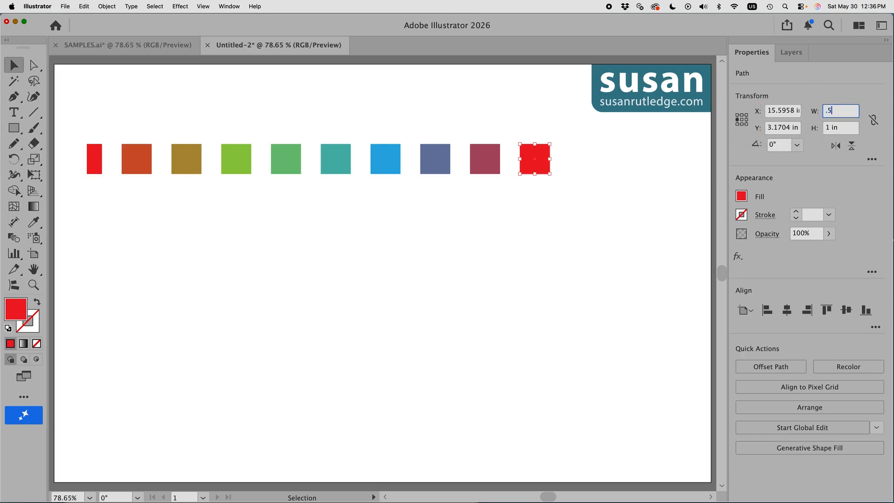
{"action": "key", "text": "Return"}
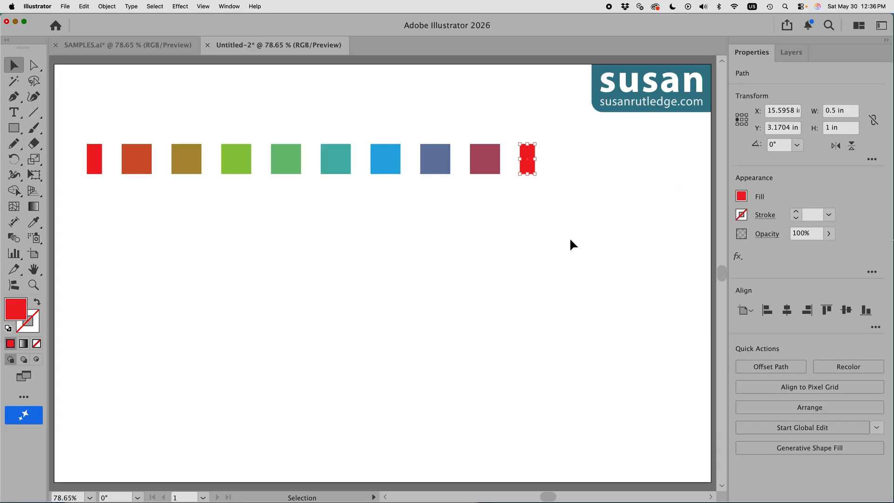
{"action": "left_click", "coordinate": [481, 248]}
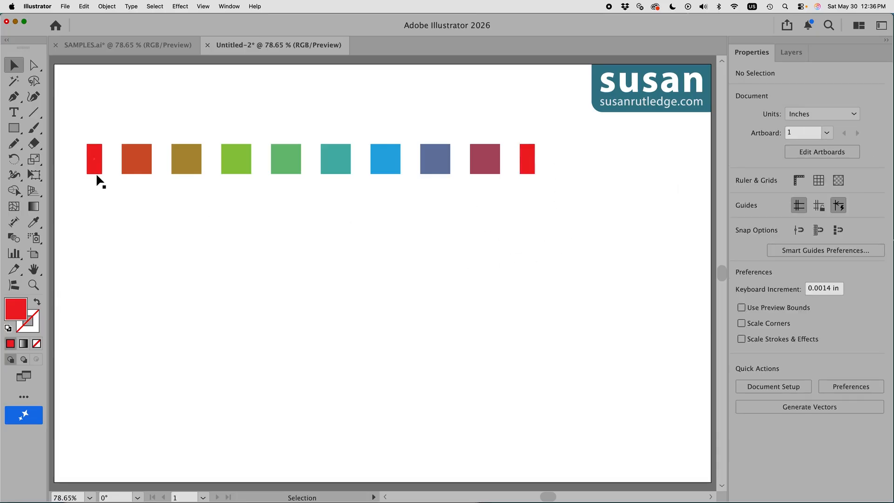
Group all ten shapes in the row and place the group at the artboard's upper-left corner with a copy directly beneath it.
{"action": "left_click_drag", "start_coordinate": [76, 124], "coordinate": [576, 190]}
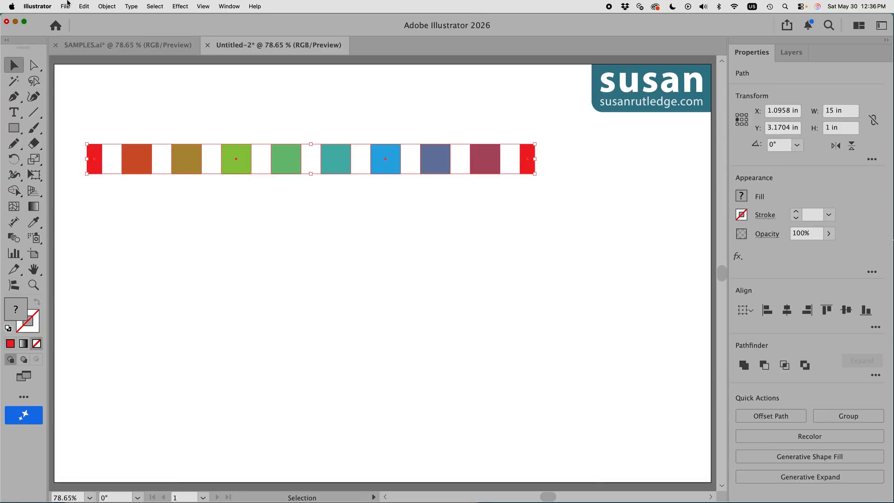
{"action": "left_click", "coordinate": [106, 7]}
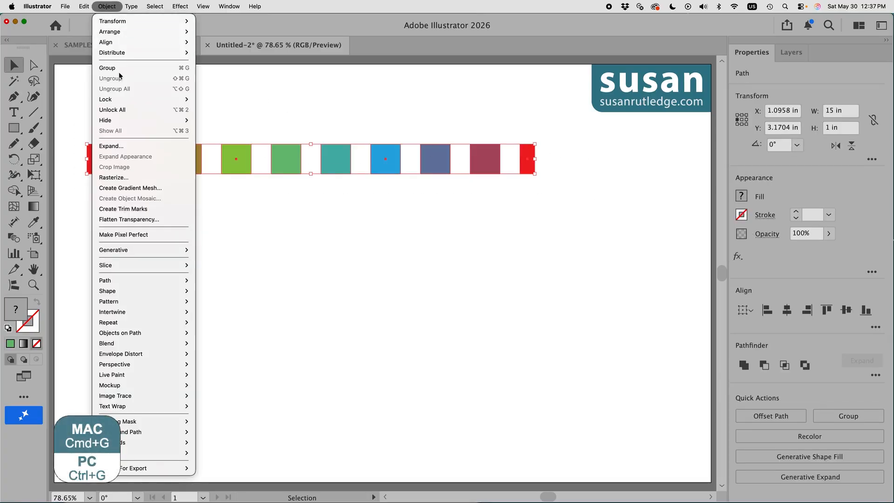
{"action": "left_click", "coordinate": [127, 68]}
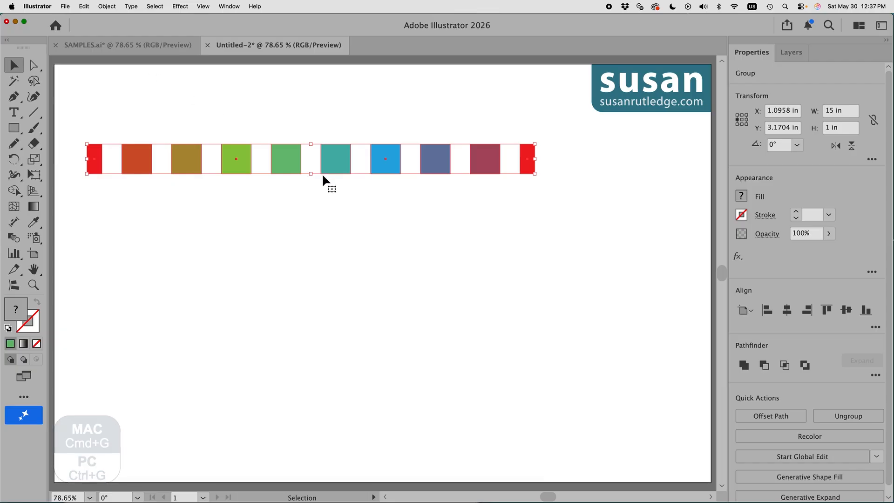
{"action": "left_click_drag", "start_coordinate": [340, 168], "coordinate": [313, 155]}
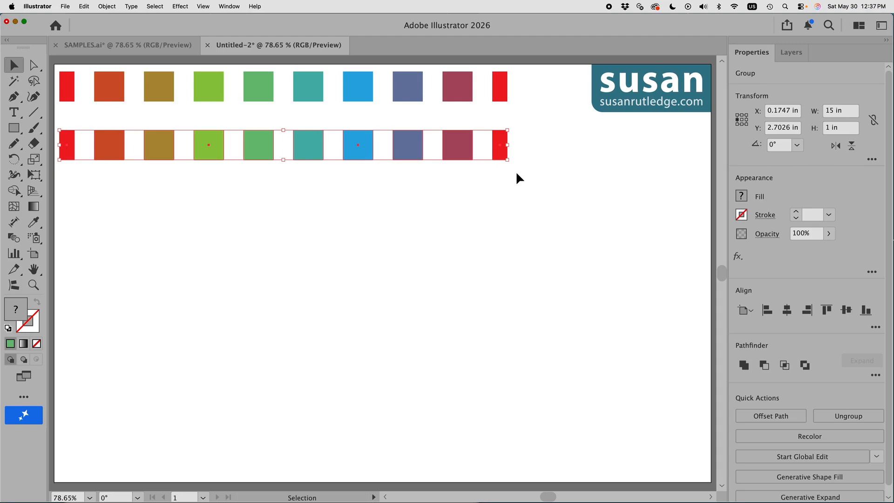
Scale the copied row uniformly to 15% and place it just under the left end of the large row.
{"action": "left_click", "coordinate": [106, 6]}
{"action": "mouse_move", "coordinate": [116, 25]}
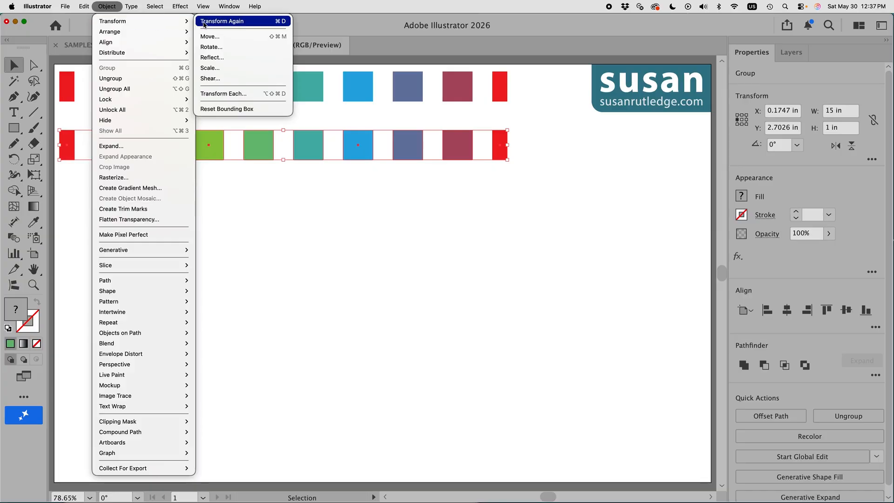
{"action": "left_click", "coordinate": [231, 69]}
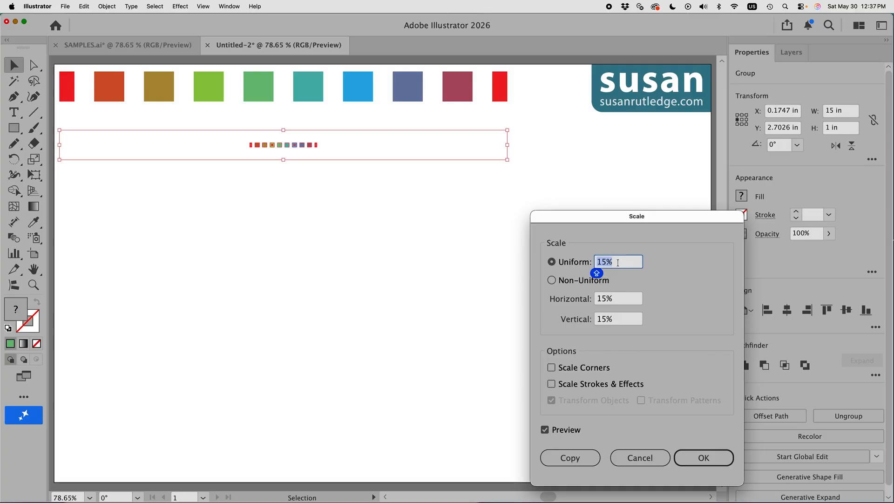
{"action": "left_click", "coordinate": [702, 458]}
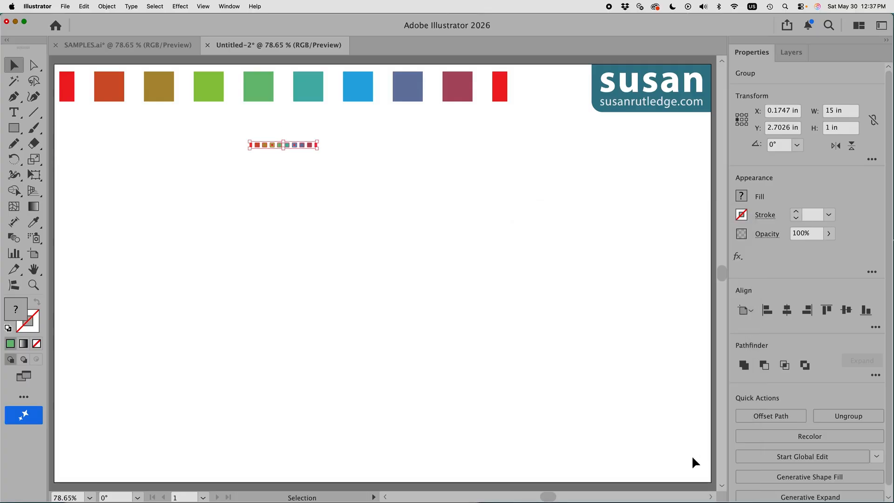
{"action": "left_click_drag", "start_coordinate": [303, 146], "coordinate": [110, 111]}
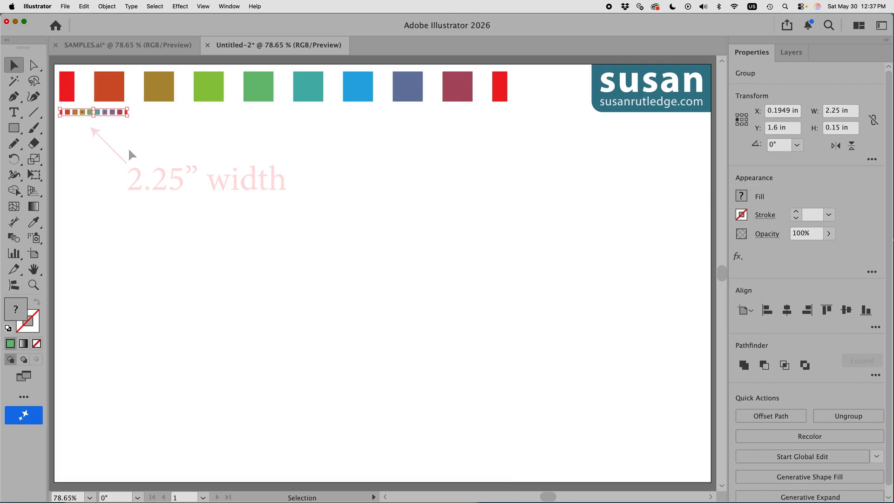
Open the Brushes panel and start a new Pattern Brush from the small row of squares.
{"action": "left_click", "coordinate": [229, 6]}
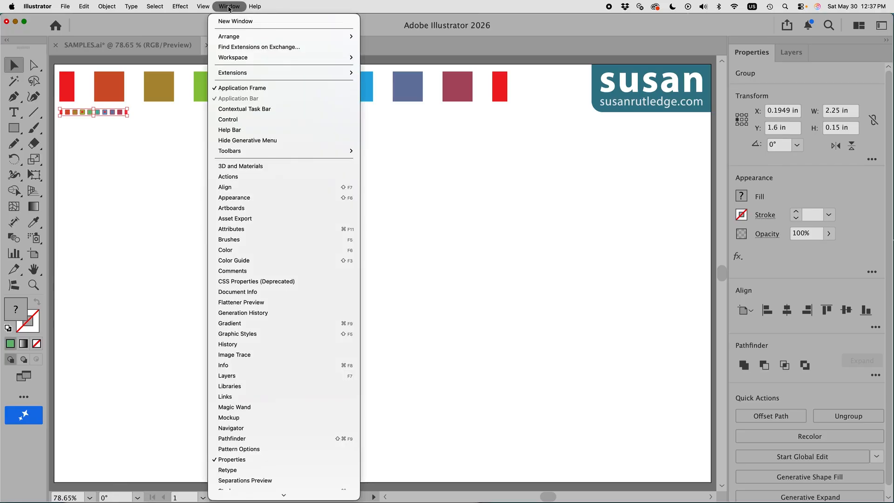
{"action": "left_click", "coordinate": [229, 241]}
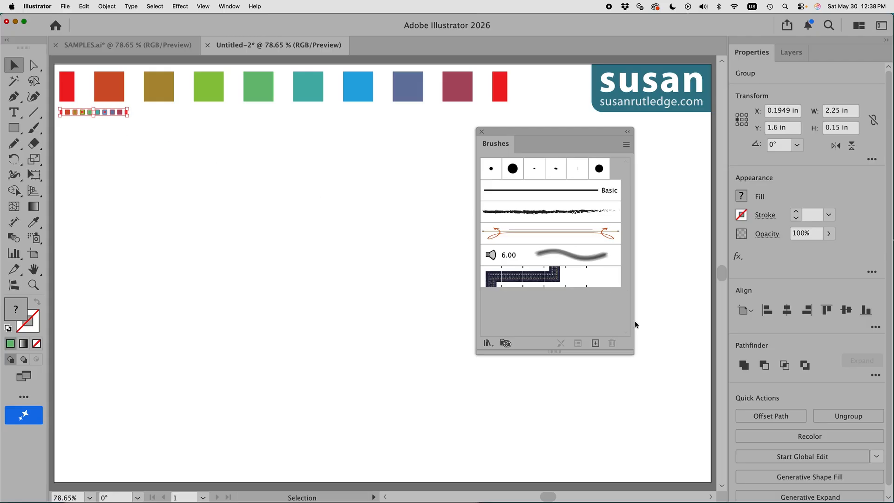
{"action": "left_click", "coordinate": [595, 344]}
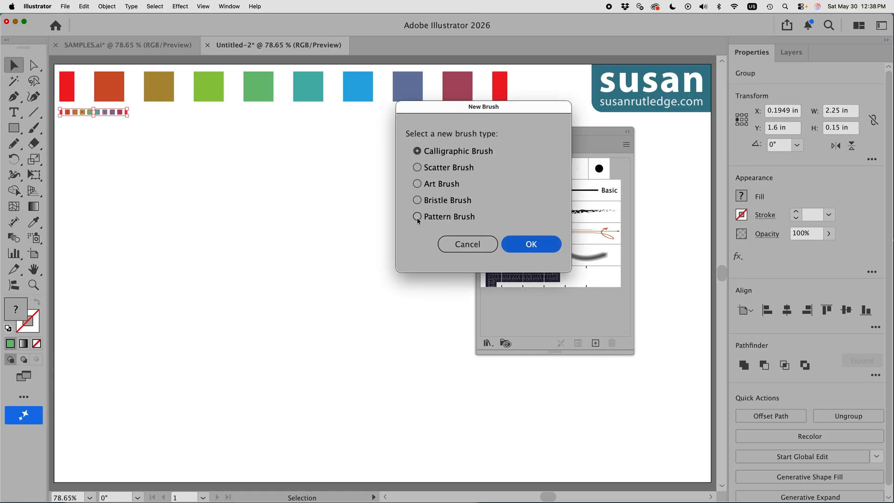
{"action": "left_click", "coordinate": [417, 217]}
{"action": "left_click", "coordinate": [542, 246]}
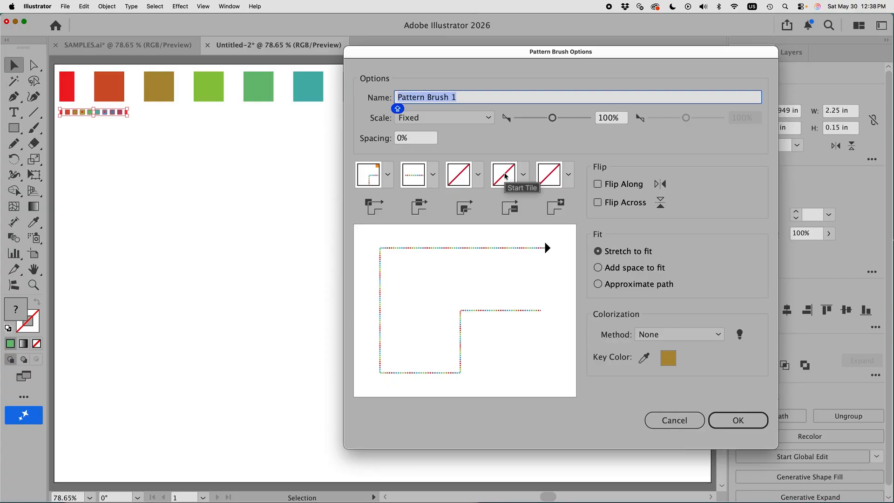
Name the pattern brush "Dashed Brush", set its outer corner tile to Auto-Between and create it.
{"action": "type", "text": "Dashed"}
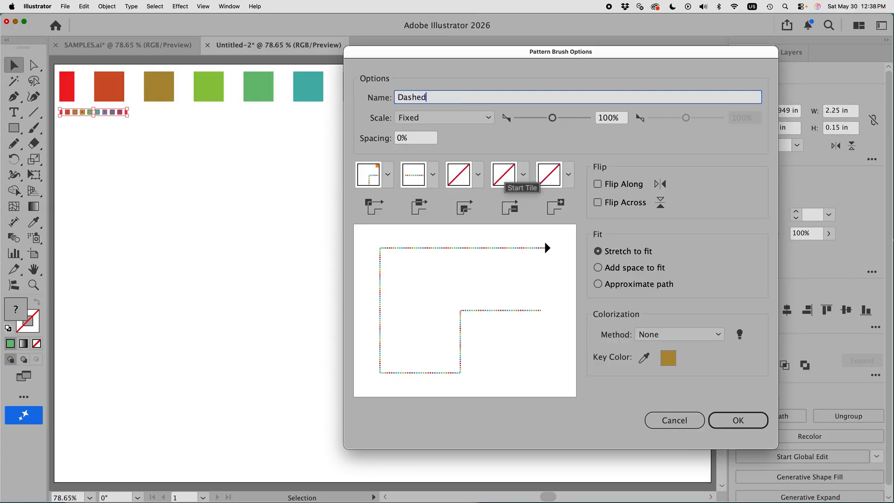
{"action": "type", "text": " Brush"}
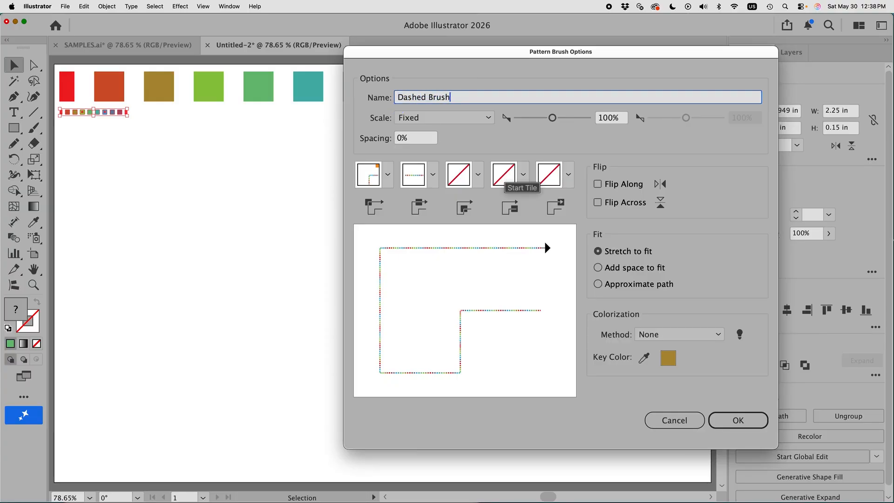
{"action": "left_click", "coordinate": [388, 175]}
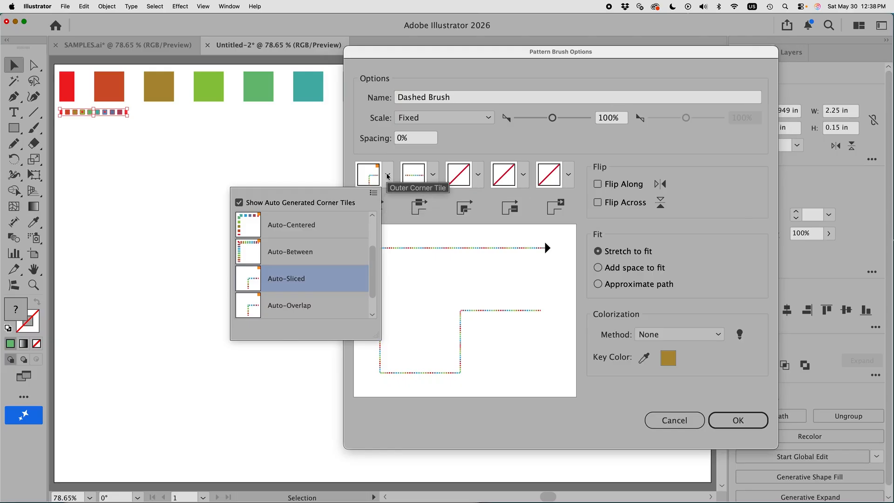
{"action": "left_click", "coordinate": [303, 254]}
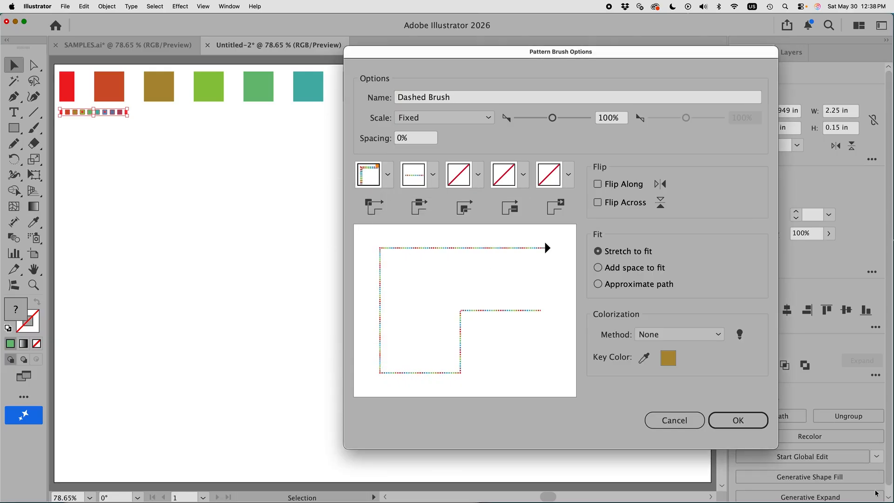
{"action": "left_click", "coordinate": [747, 422]}
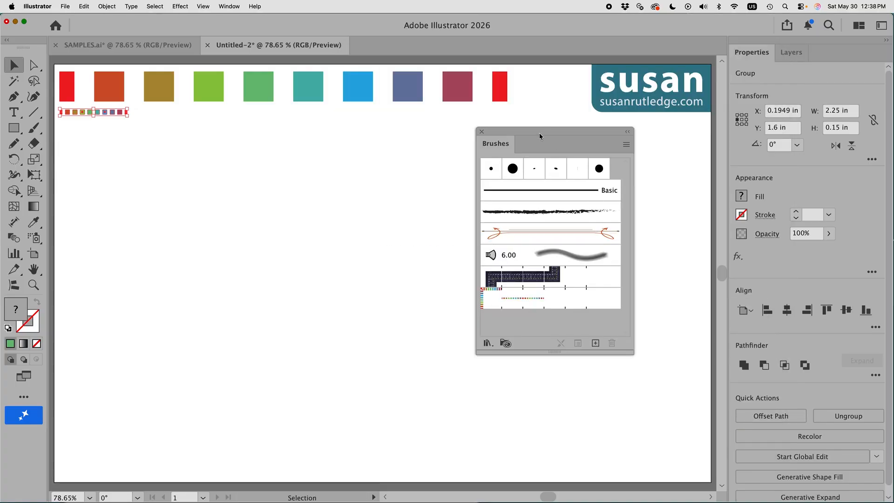
Dock the Brushes panel beside Layers and draw a rectangle about 12 by 9.9 in below the two rows of squares.
{"action": "mouse_move", "coordinate": [506, 143]}
{"action": "left_mouse_down"}
{"action": "mouse_move", "coordinate": [545, 143]}
{"action": "mouse_move", "coordinate": [818, 78]}
{"action": "mouse_move", "coordinate": [832, 61]}
{"action": "left_mouse_up"}
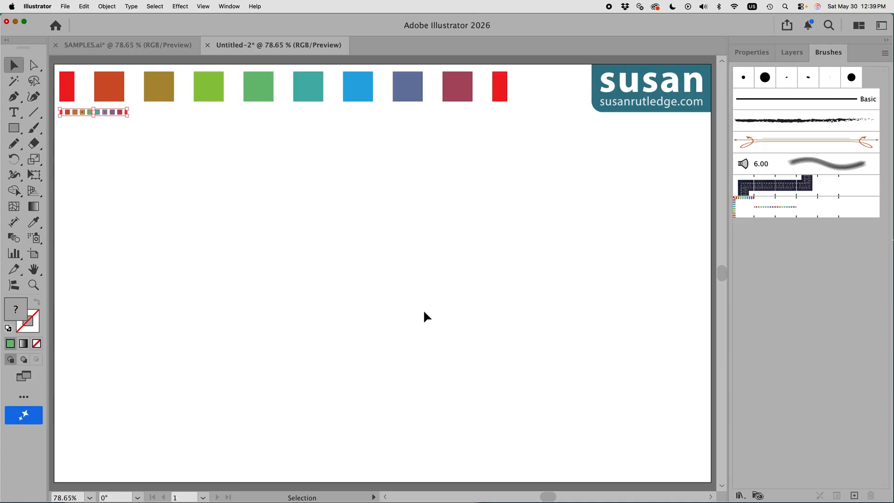
{"action": "left_click", "coordinate": [13, 128]}
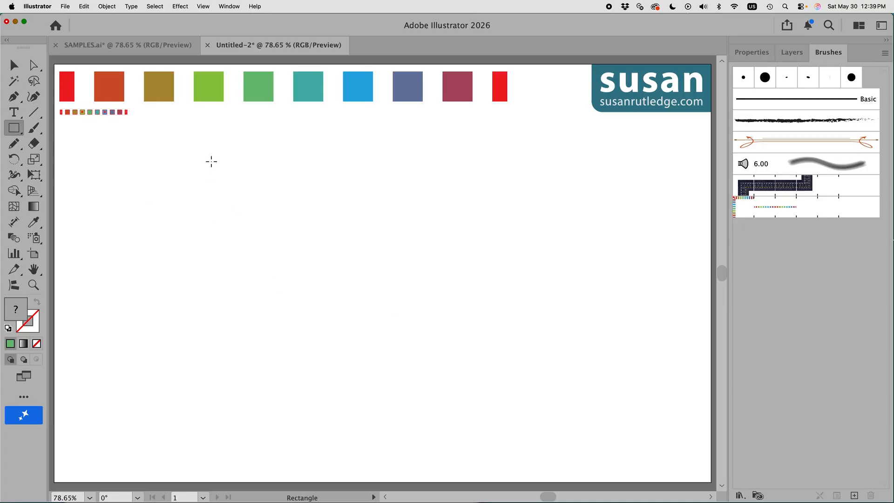
{"action": "mouse_move", "coordinate": [195, 148]}
{"action": "left_mouse_down"}
{"action": "mouse_move", "coordinate": [368, 179]}
{"action": "mouse_move", "coordinate": [528, 384]}
{"action": "mouse_move", "coordinate": [554, 443]}
{"action": "left_mouse_up"}
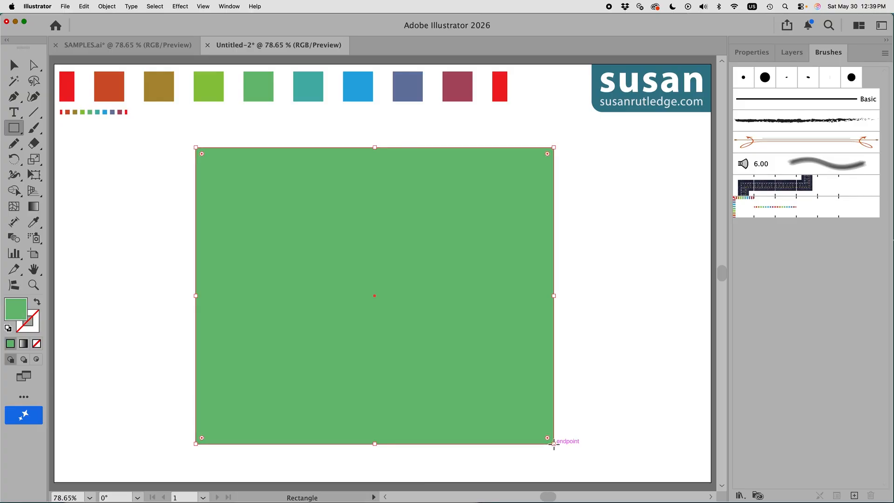
Style the rectangle with the default fill and stroke, the Dashed Brush and a 3 pt stroke weight.
{"action": "left_click", "coordinate": [7, 327]}
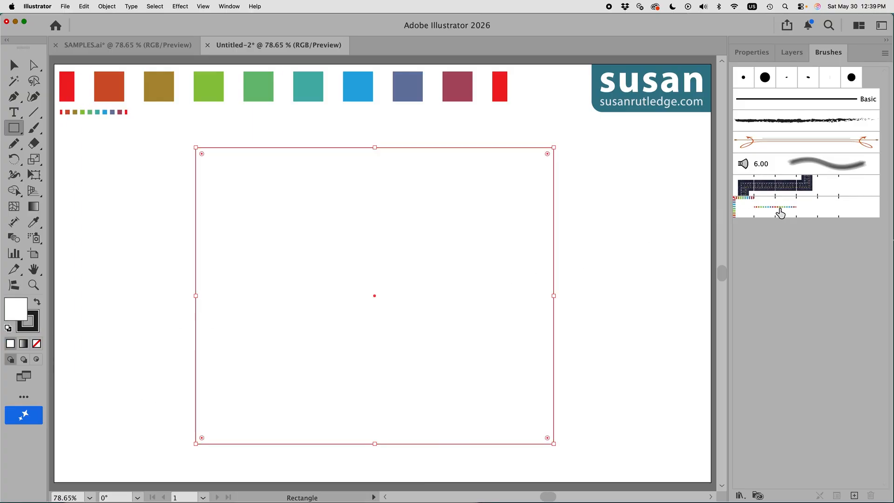
{"action": "left_click", "coordinate": [780, 212]}
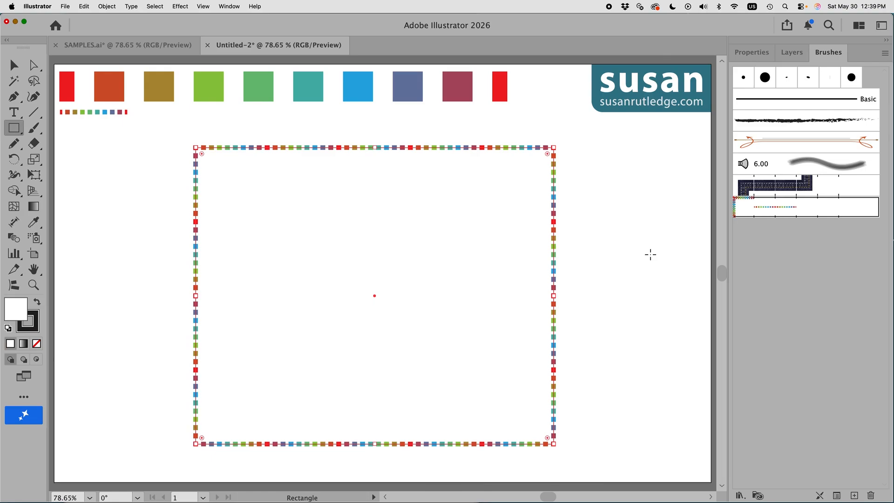
{"action": "left_click", "coordinate": [763, 54]}
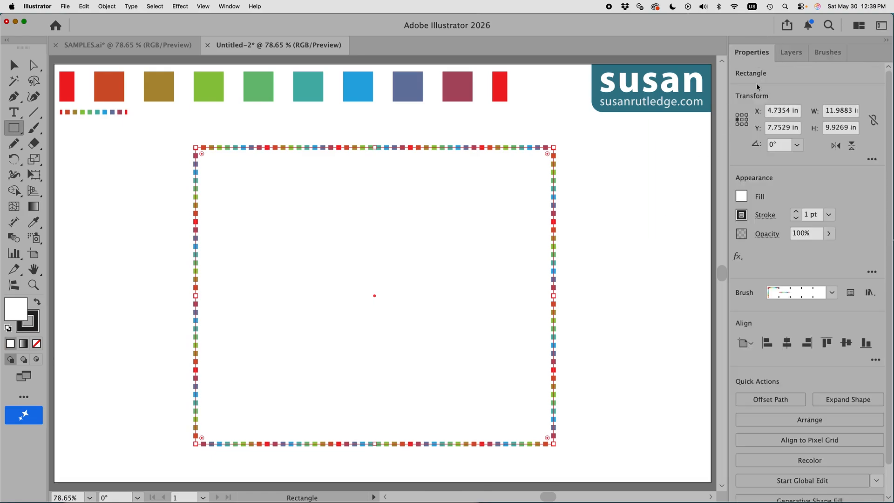
{"action": "left_click", "coordinate": [796, 211]}
{"action": "left_click", "coordinate": [796, 211]}
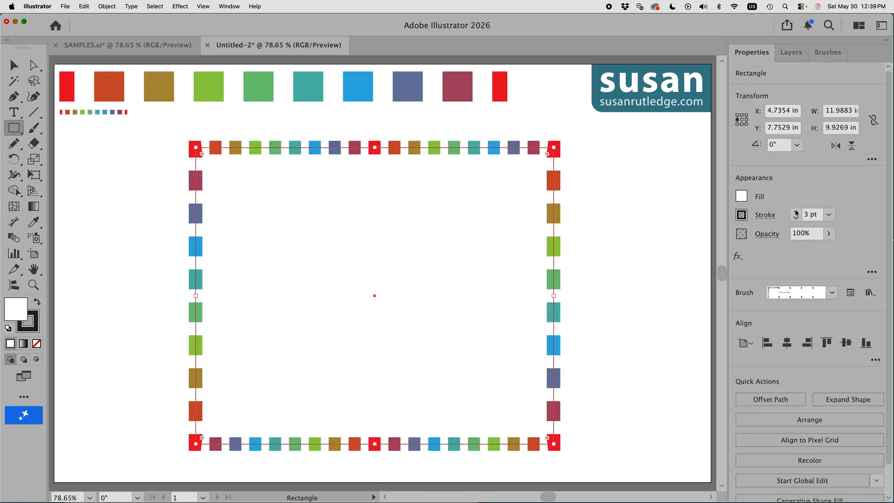
Round all four corners of the dashed rectangle moderately using its corner widgets, and deselect it.
{"action": "key", "text": "v"}
{"action": "left_click_drag", "start_coordinate": [202, 153], "coordinate": [220, 166]}
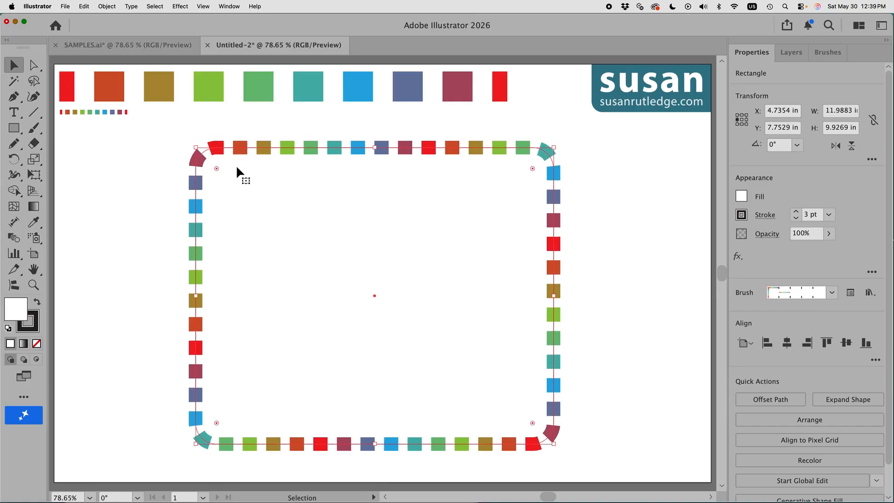
{"action": "left_click", "coordinate": [613, 228]}
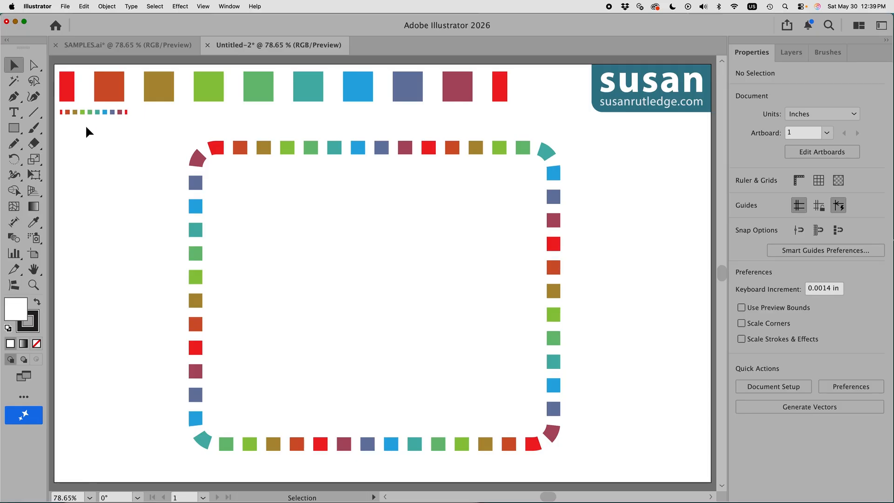
Duplicate the small row of squares directly below itself and set the blend spacing to Smooth Color.
{"action": "left_click", "coordinate": [82, 112]}
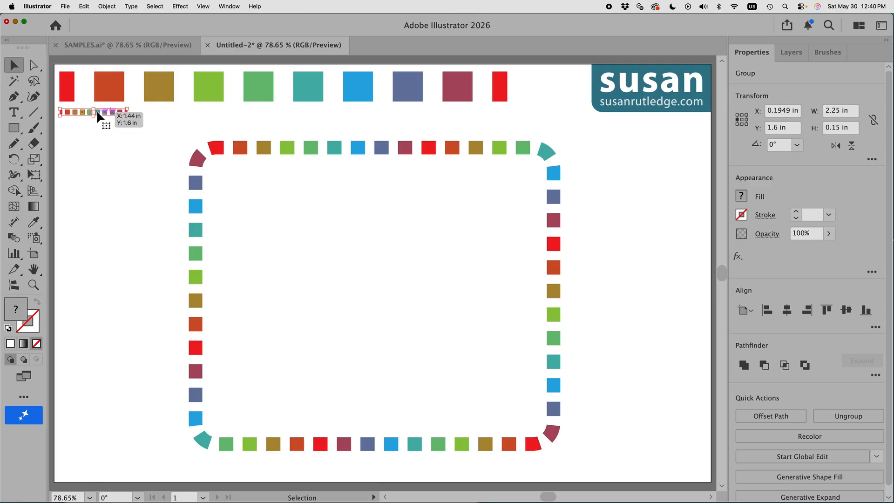
{"action": "left_click_drag", "start_coordinate": [97, 112], "coordinate": [98, 131]}
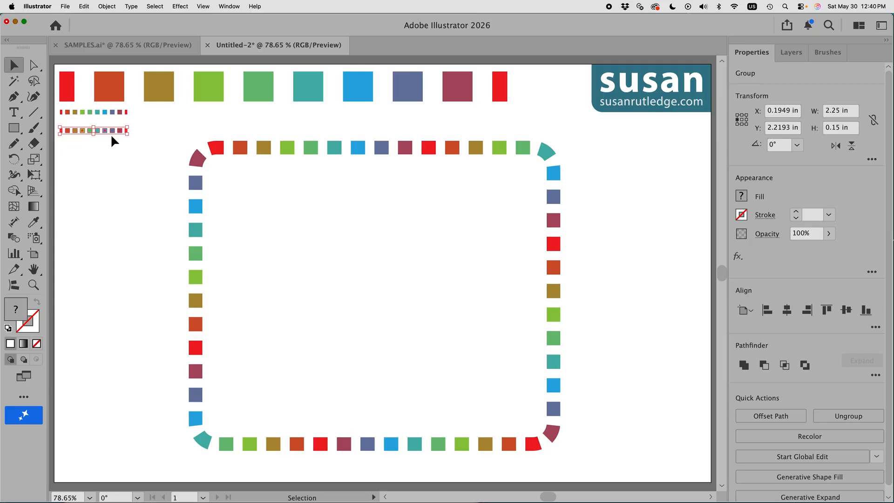
{"action": "left_click", "coordinate": [114, 7]}
{"action": "mouse_move", "coordinate": [125, 347]}
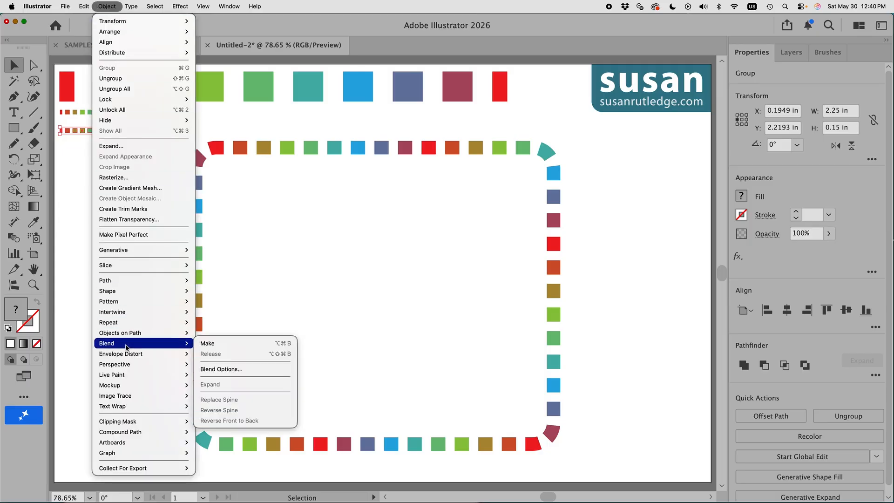
{"action": "left_click", "coordinate": [218, 368]}
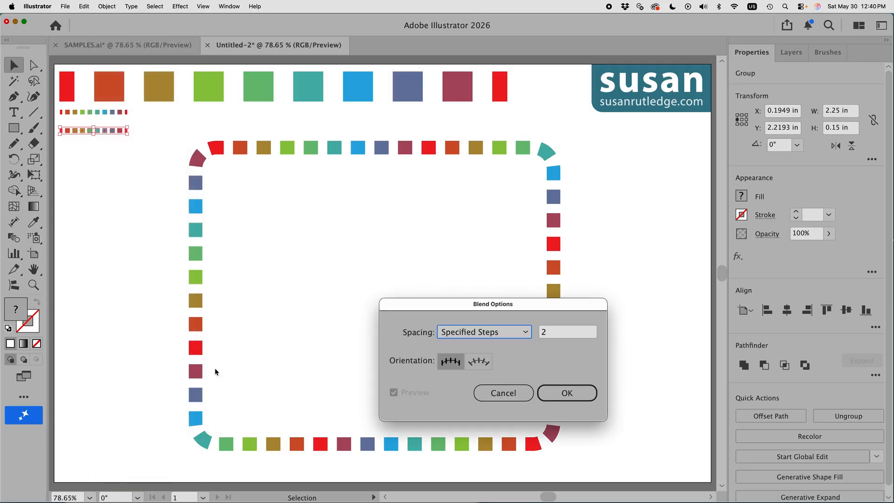
{"action": "left_click", "coordinate": [525, 333]}
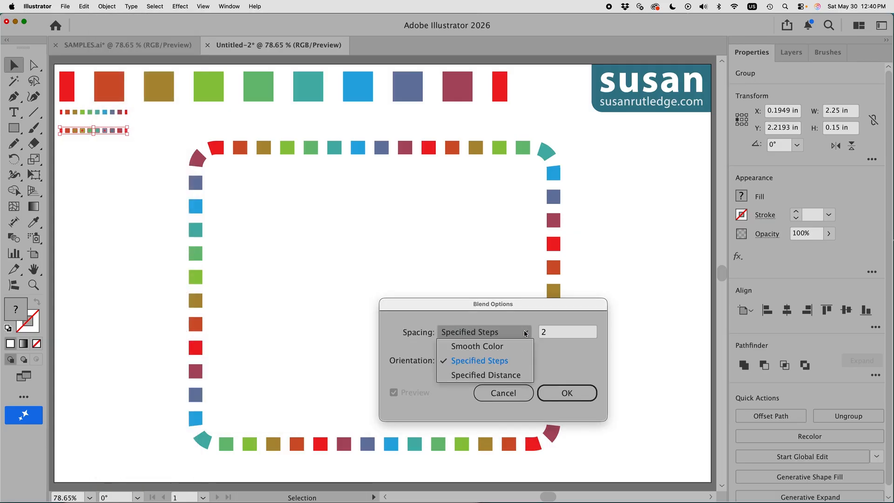
{"action": "left_click", "coordinate": [492, 347]}
{"action": "left_click", "coordinate": [578, 394]}
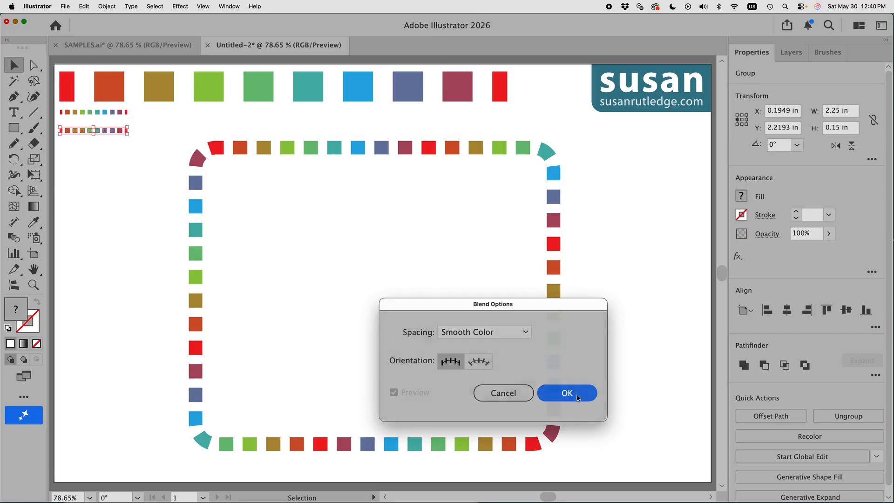
Blend the duplicated row of squares into a continuous multicoloured strip and deselect it.
{"action": "left_click", "coordinate": [108, 6]}
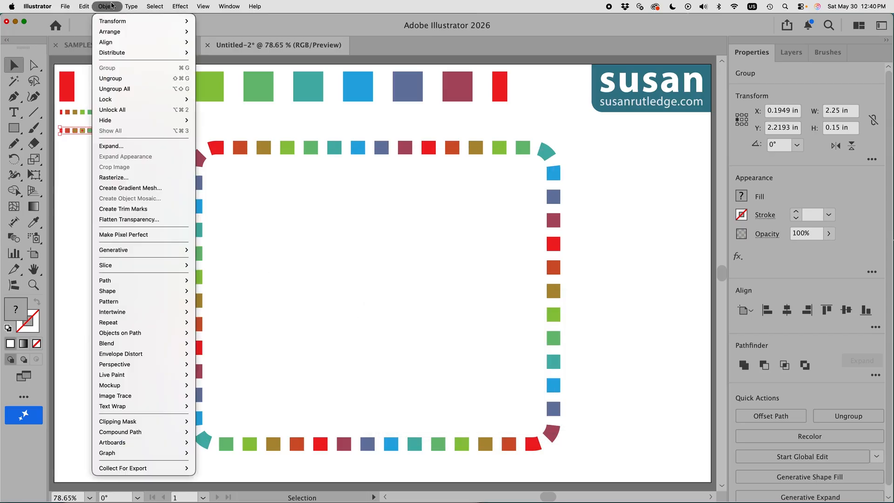
{"action": "mouse_move", "coordinate": [144, 345]}
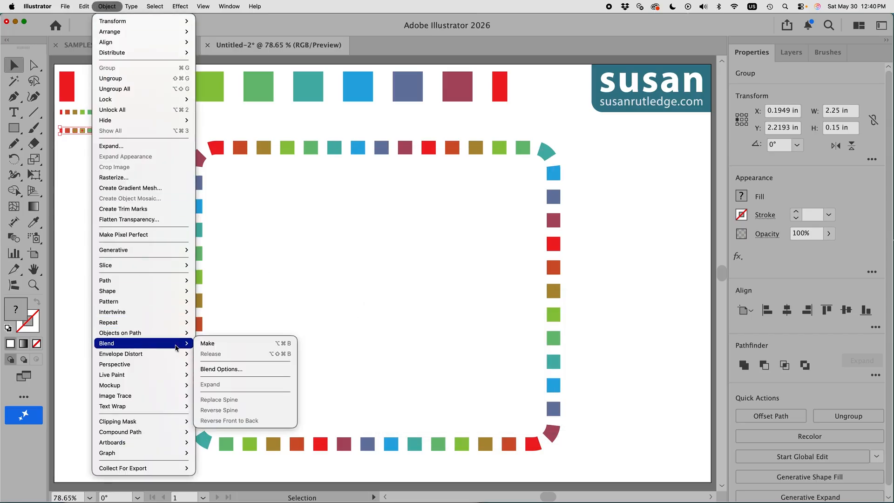
{"action": "left_click", "coordinate": [204, 347]}
{"action": "left_click", "coordinate": [82, 163]}
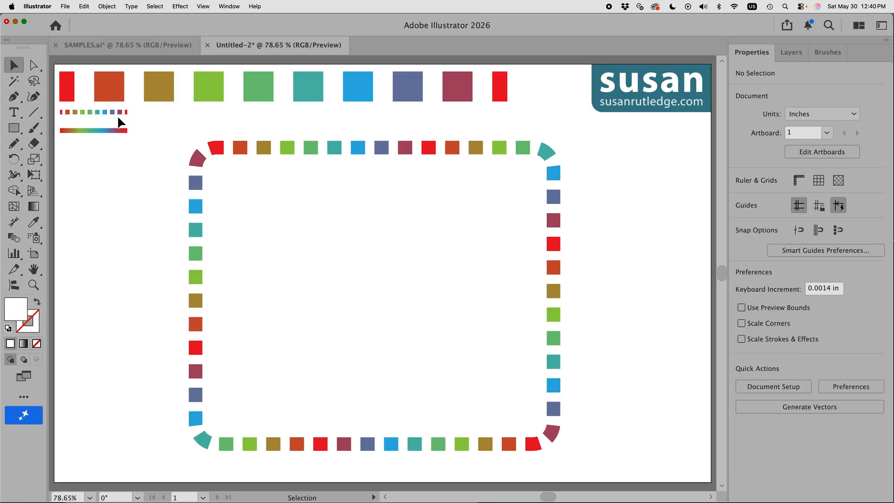
Create a Pattern Brush named "Smooth Blend Brush" from the blended multicoloured strip.
{"action": "left_click", "coordinate": [91, 128]}
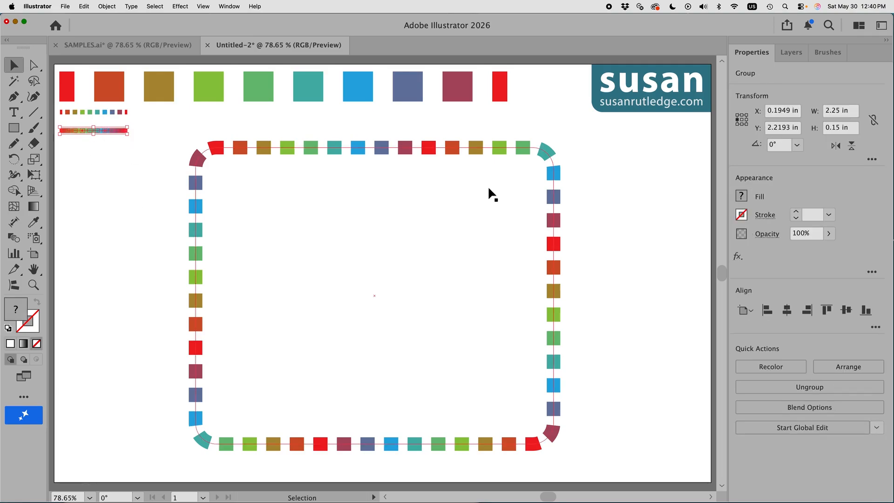
{"action": "left_click", "coordinate": [832, 52]}
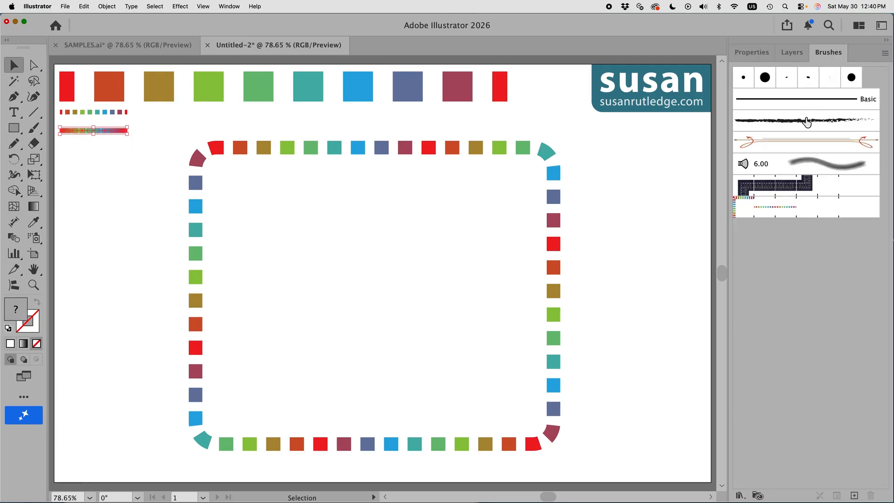
{"action": "left_click", "coordinate": [853, 495]}
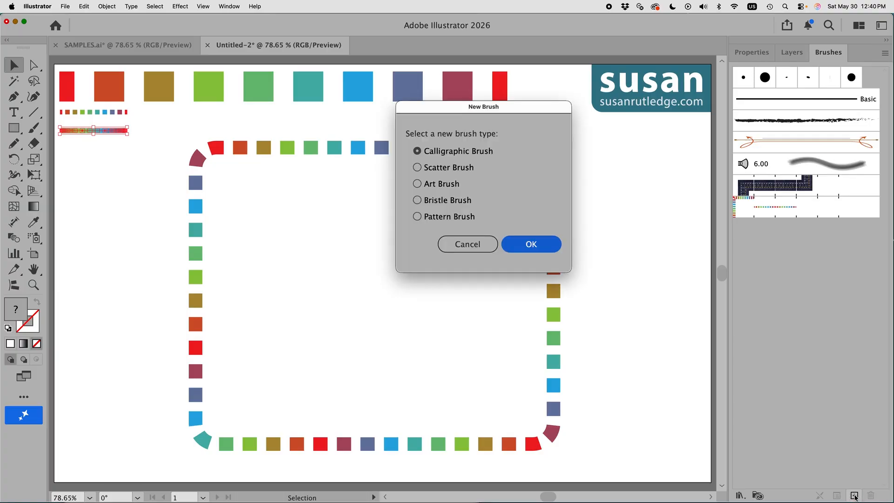
{"action": "left_click", "coordinate": [417, 217]}
{"action": "left_click", "coordinate": [533, 246]}
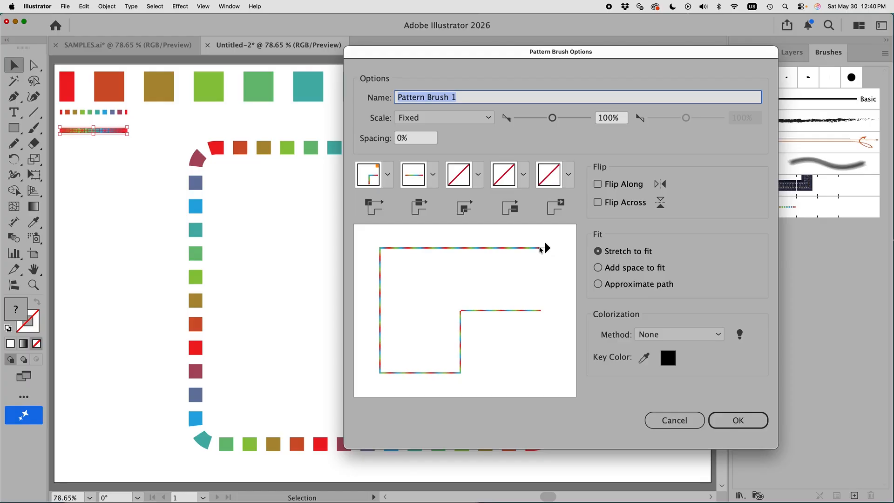
{"action": "type", "text": "Smooth "}
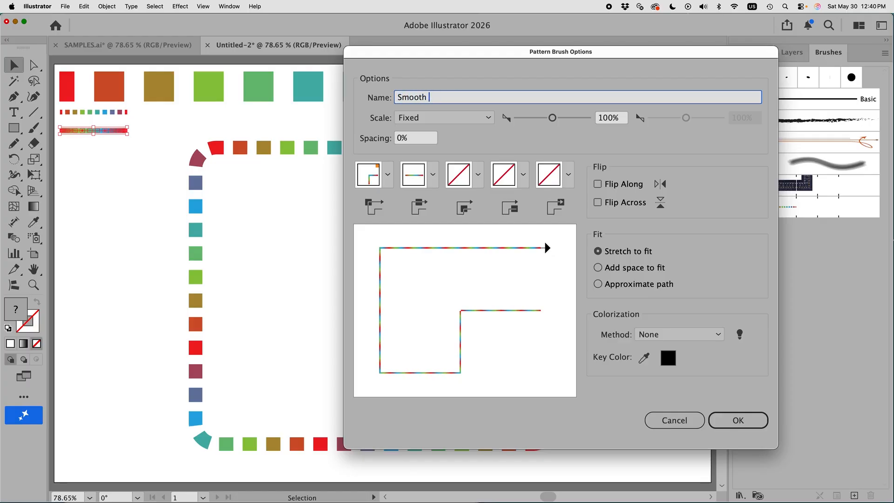
{"action": "type", "text": "Blend Brush"}
{"action": "left_click", "coordinate": [738, 420]}
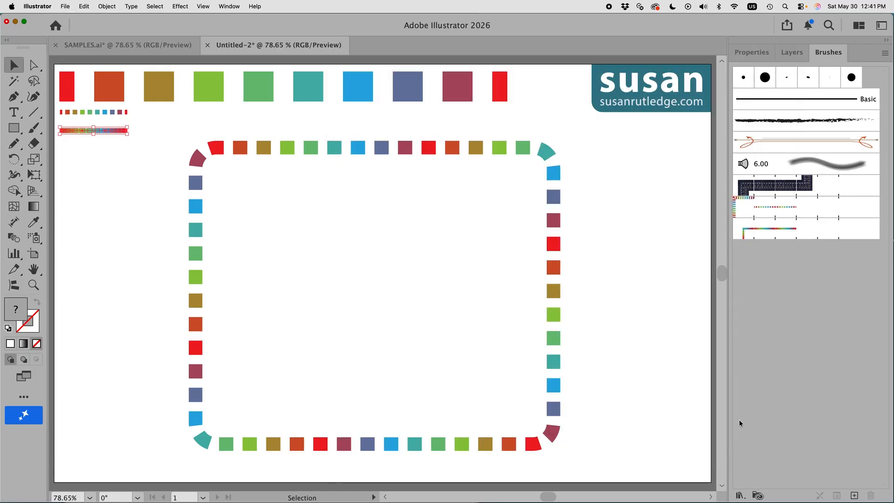
Shift the dashed rectangle left, duplicate it, and shrink the copy so it overlaps the original's right side.
{"action": "left_click_drag", "start_coordinate": [389, 150], "coordinate": [469, 153]}
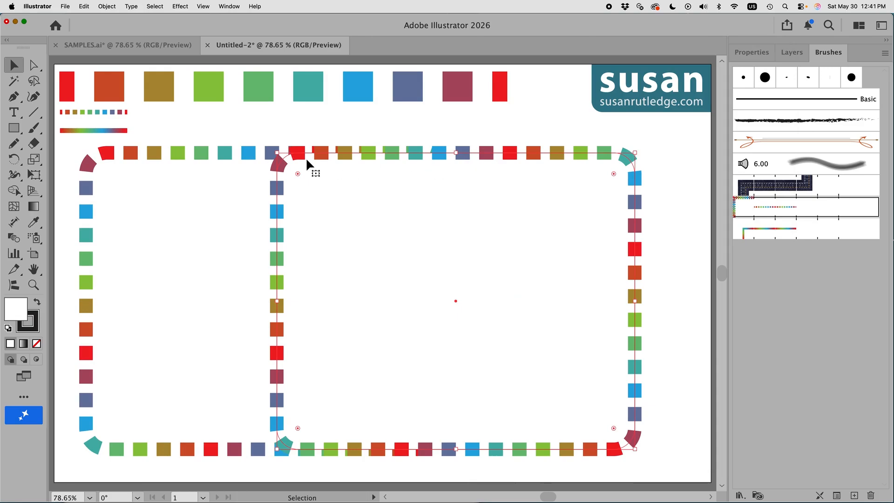
{"action": "left_click_drag", "start_coordinate": [277, 153], "coordinate": [370, 229]}
{"action": "mouse_move", "coordinate": [512, 231]}
{"action": "left_mouse_down"}
{"action": "mouse_move", "coordinate": [454, 209]}
{"action": "mouse_move", "coordinate": [443, 191]}
{"action": "left_mouse_up"}
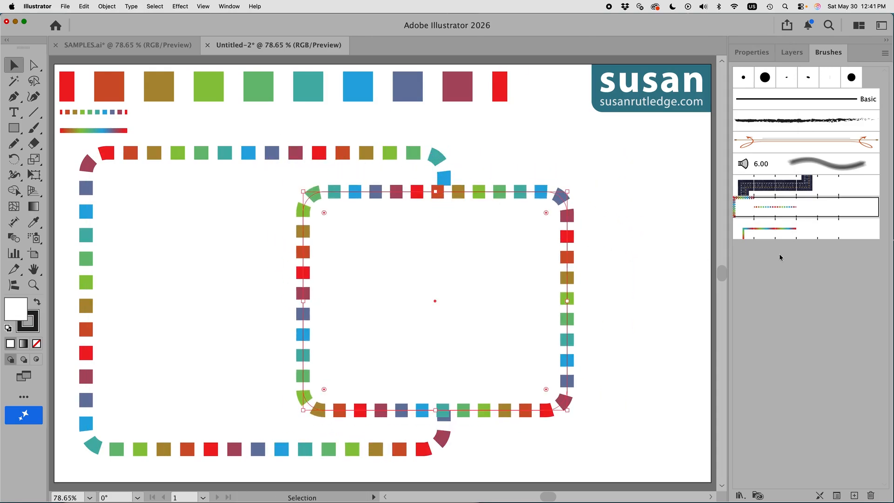
Apply the Smooth Blend Brush to the smaller rectangle and move it further right.
{"action": "left_click", "coordinate": [779, 229]}
{"action": "left_click", "coordinate": [691, 284]}
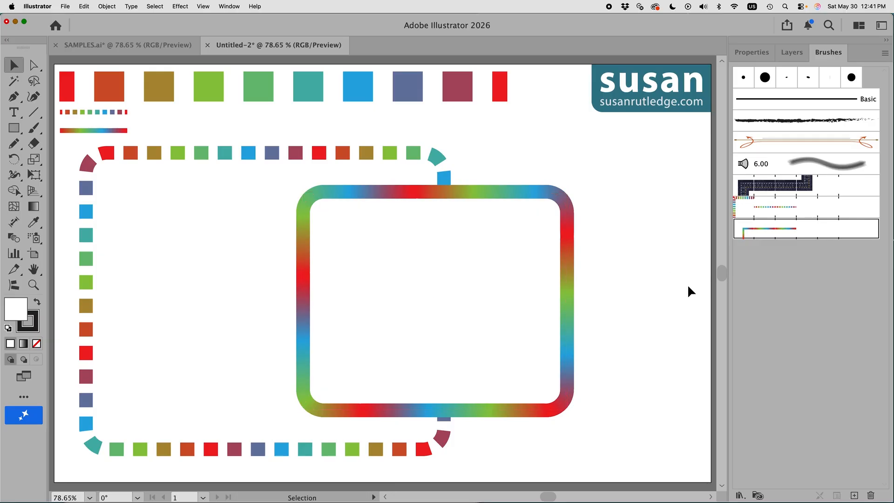
{"action": "left_click_drag", "start_coordinate": [569, 353], "coordinate": [650, 345]}
{"action": "left_click", "coordinate": [674, 400]}
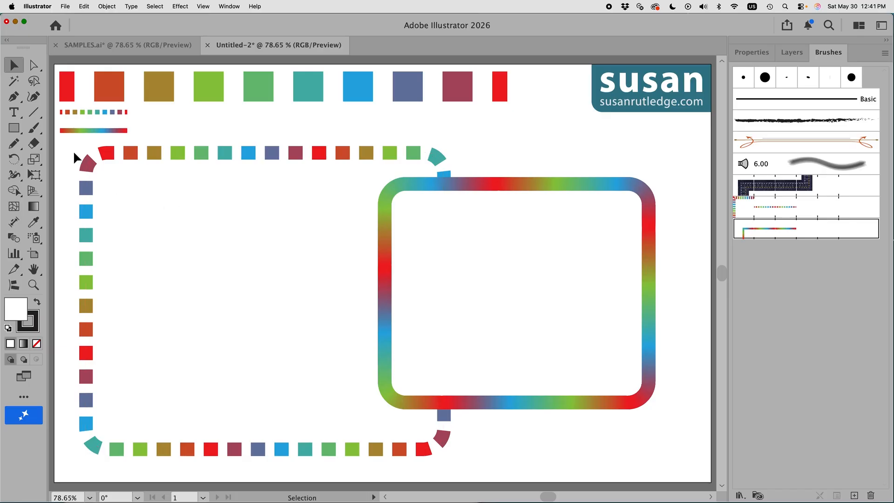
Paint a wavy stroke about 18.6 by 2.8 in across both rectangles with the Paintbrush and Smooth Blend Brush.
{"action": "left_click", "coordinate": [32, 130]}
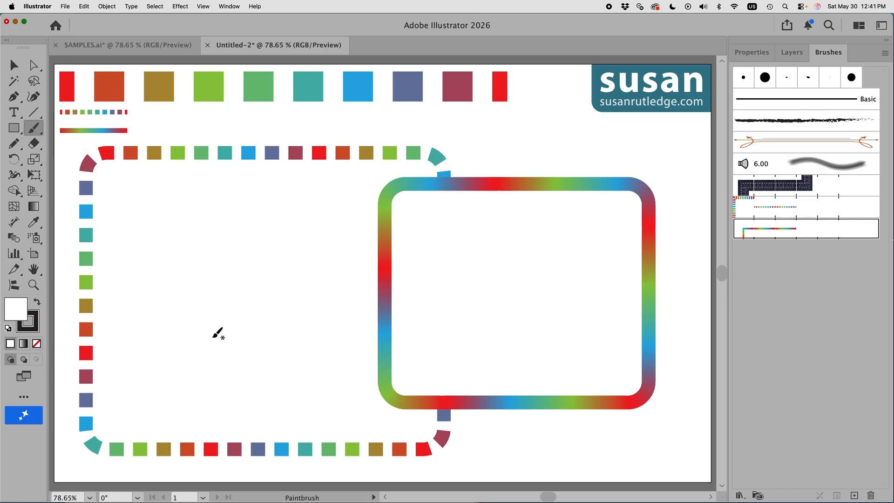
{"action": "mouse_move", "coordinate": [124, 341]}
{"action": "left_mouse_down"}
{"action": "mouse_move", "coordinate": [146, 316]}
{"action": "mouse_move", "coordinate": [240, 260]}
{"action": "mouse_move", "coordinate": [352, 269]}
{"action": "mouse_move", "coordinate": [531, 323]}
{"action": "mouse_move", "coordinate": [634, 323]}
{"action": "mouse_move", "coordinate": [683, 300]}
{"action": "left_mouse_up"}
{"action": "key", "text": "v"}
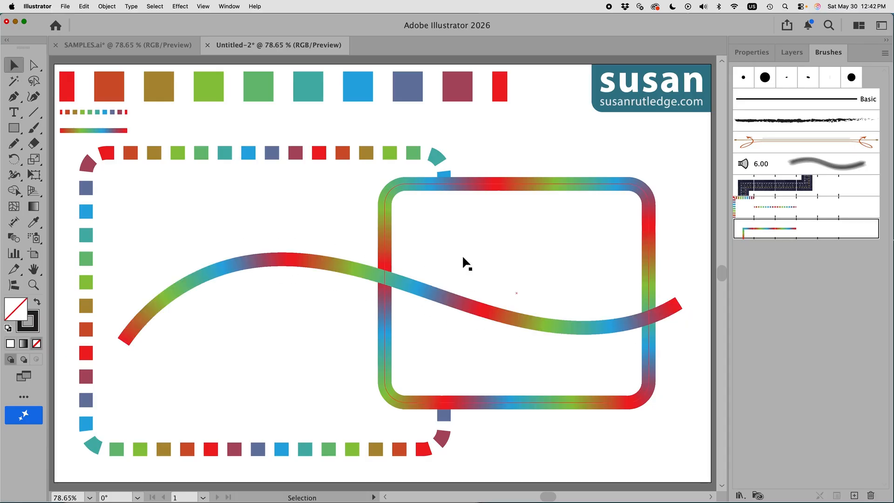
Set the wavy path's stroke weight to 4 pt and its width profile to the lens shape tapering at both ends.
{"action": "left_click", "coordinate": [431, 298]}
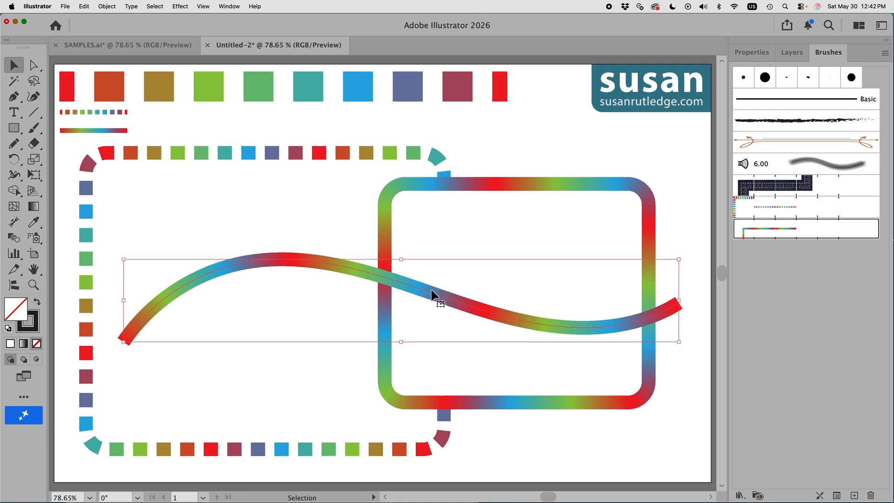
{"action": "left_click", "coordinate": [746, 50]}
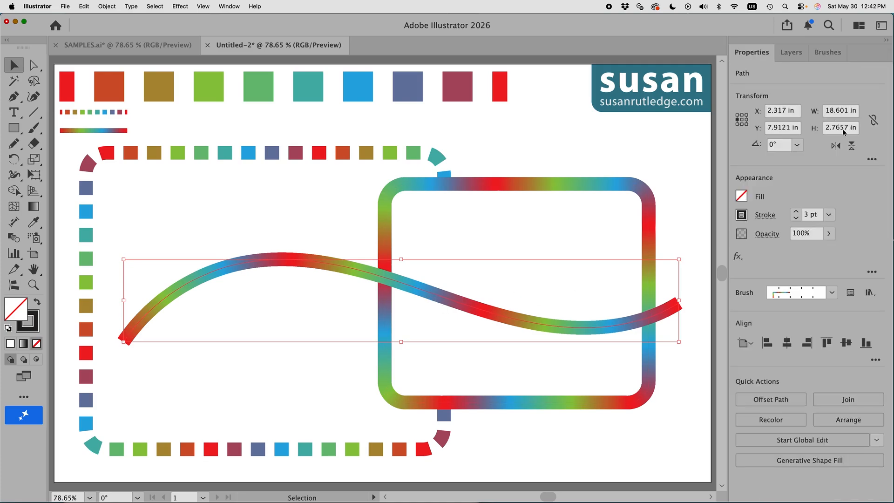
{"action": "left_click", "coordinate": [796, 212]}
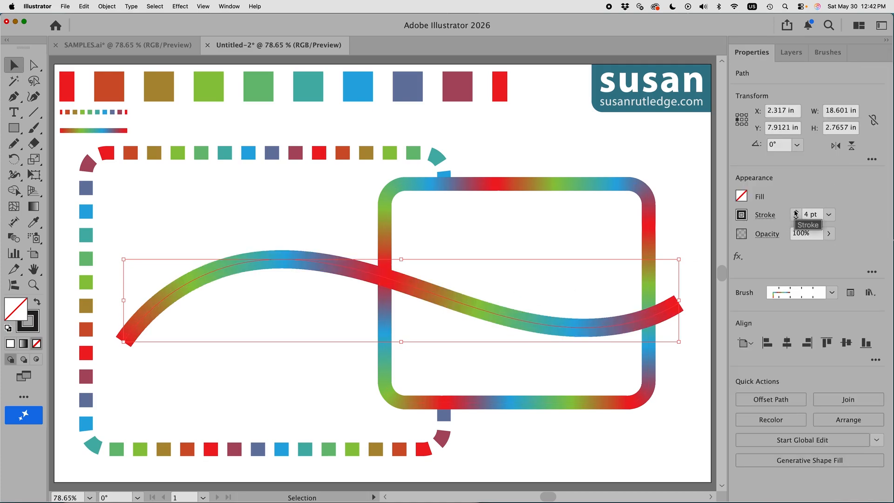
{"action": "left_click", "coordinate": [764, 217]}
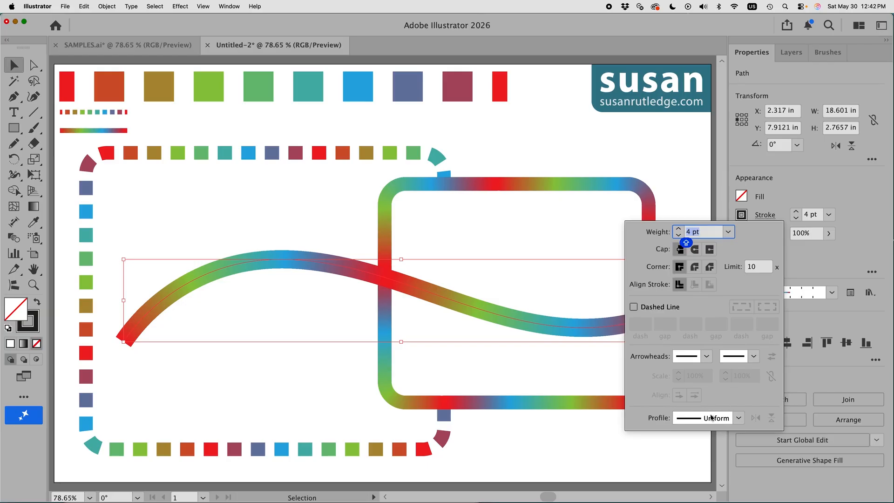
{"action": "left_click", "coordinate": [738, 419]}
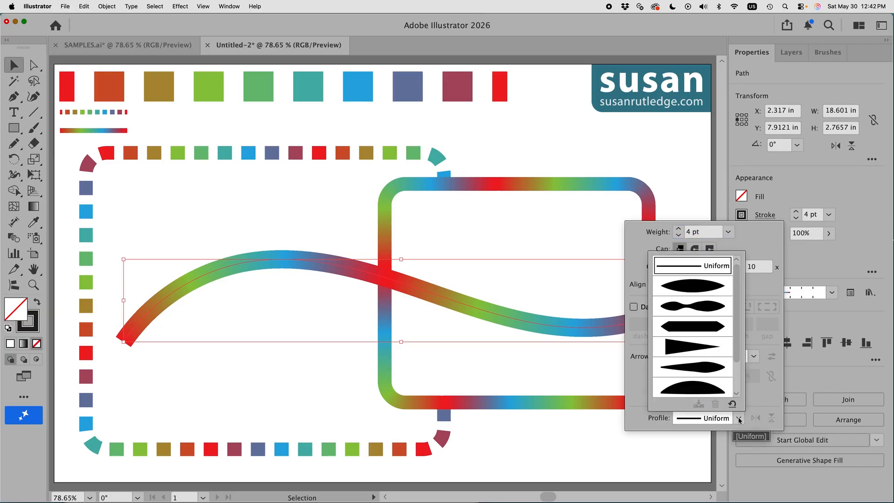
{"action": "left_click", "coordinate": [702, 288]}
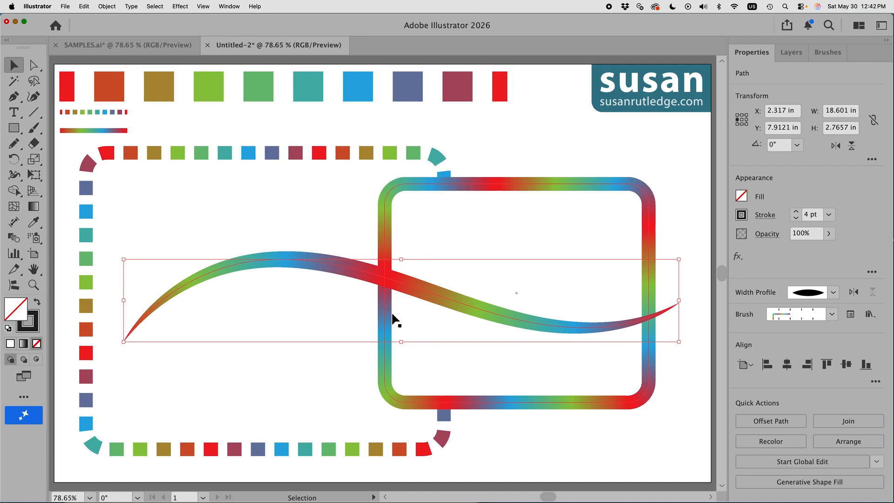
Widen the wavy stroke at its middle width point with the Width tool to a stroke weight of about 10.87 pt.
{"action": "key", "text": "shift+w"}
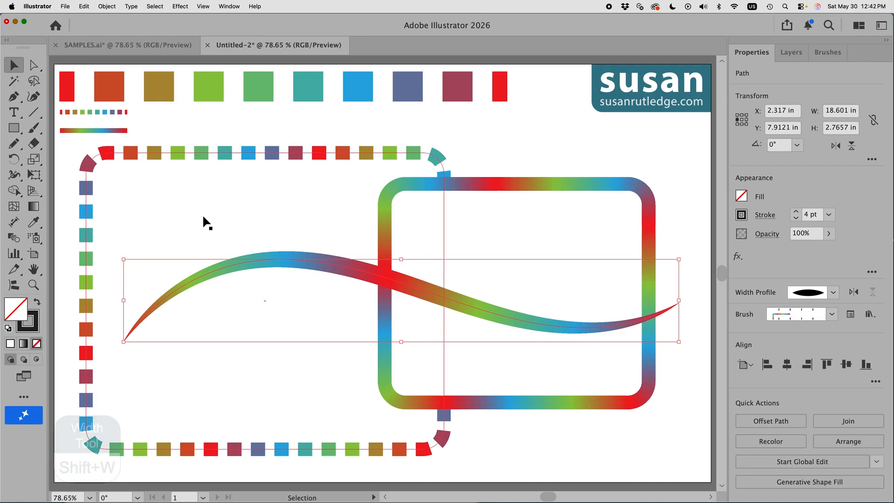
{"action": "left_click", "coordinate": [13, 176]}
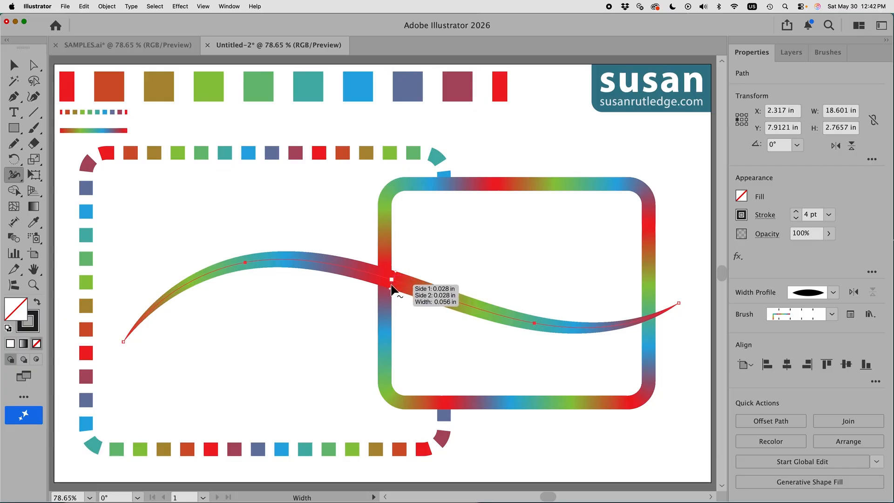
{"action": "left_click_drag", "start_coordinate": [392, 282], "coordinate": [401, 256]}
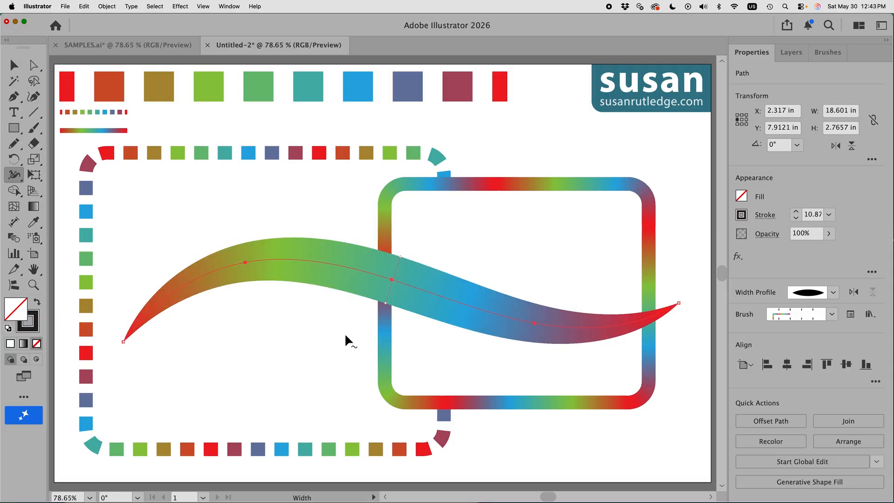
{"action": "key", "text": "v"}
{"action": "left_click", "coordinate": [303, 381]}
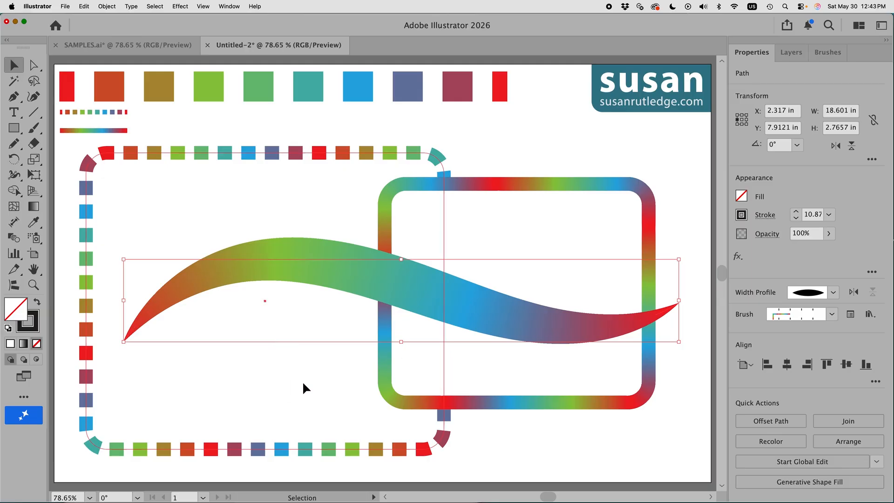
Try a wider extra width point on the wavy stroke left of its middle, and undo that width change.
{"action": "left_click", "coordinate": [549, 320]}
{"action": "left_click", "coordinate": [14, 175]}
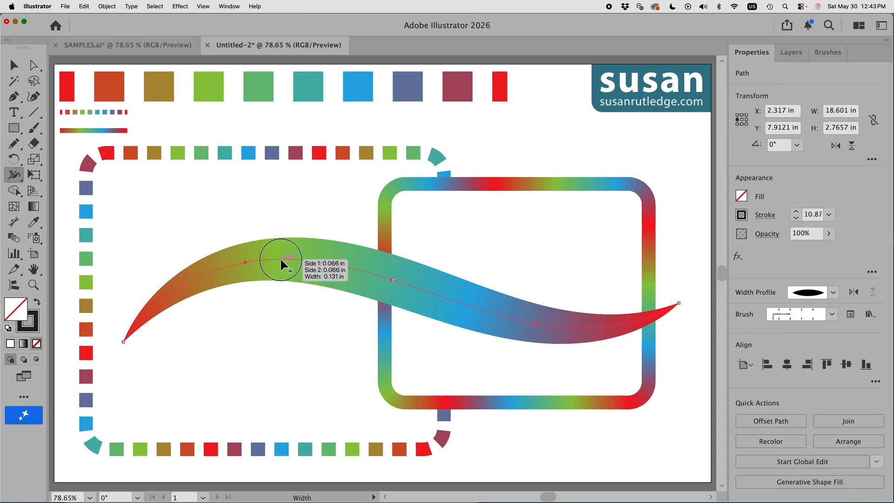
{"action": "left_click_drag", "start_coordinate": [280, 257], "coordinate": [281, 224]}
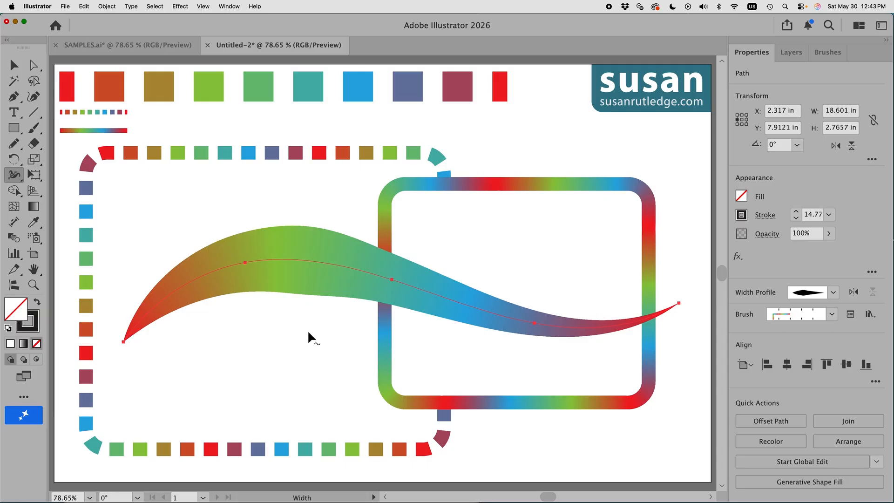
{"action": "left_click", "coordinate": [85, 6]}
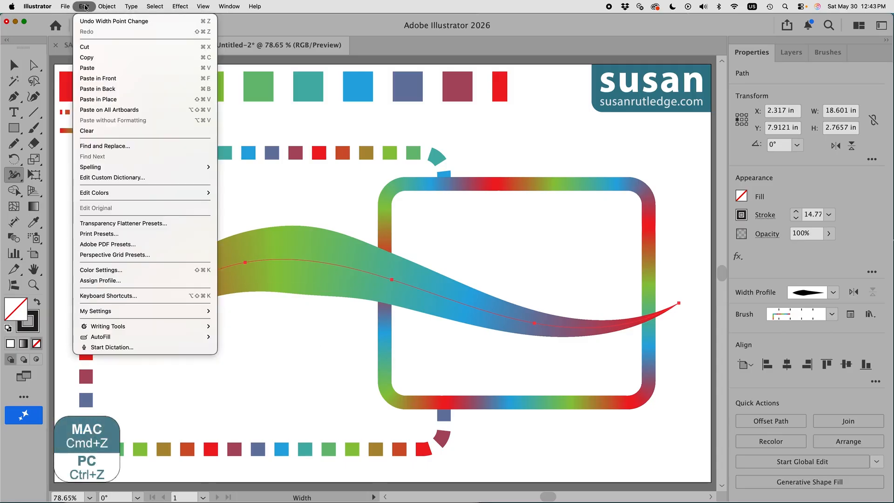
{"action": "left_click", "coordinate": [90, 21]}
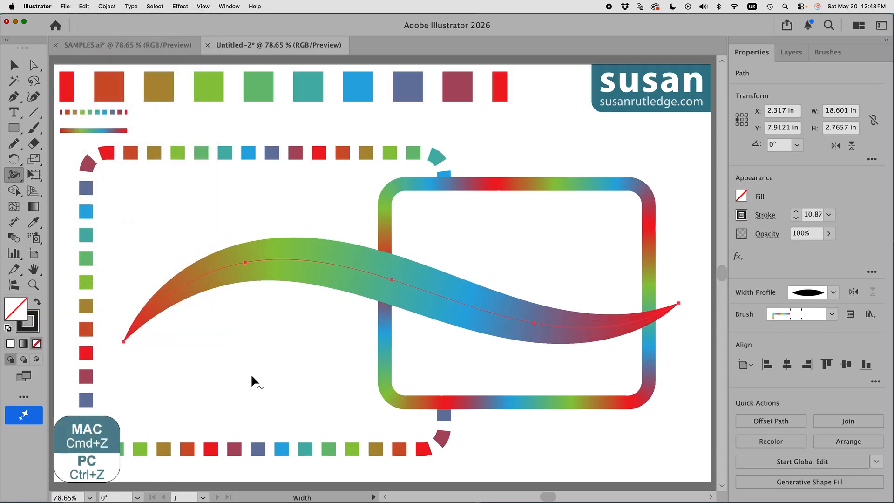
Move the wavy stroke slightly down and to the right, and deselect it.
{"action": "left_click", "coordinate": [11, 66]}
{"action": "left_click", "coordinate": [349, 426]}
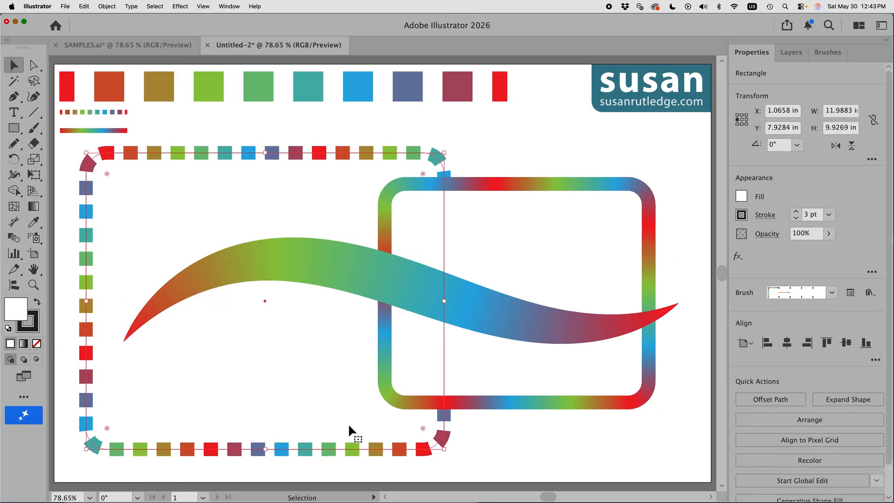
{"action": "left_click_drag", "start_coordinate": [535, 331], "coordinate": [540, 345]}
{"action": "left_click", "coordinate": [557, 445]}
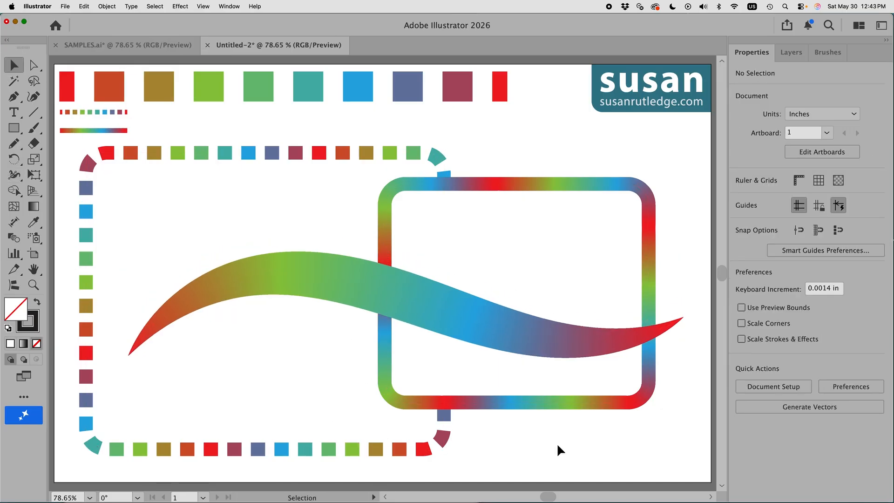